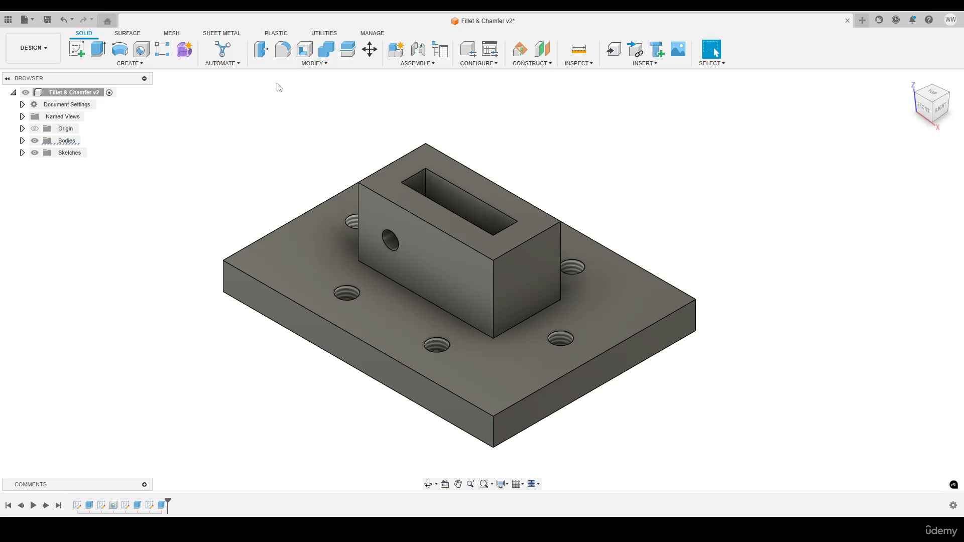
Fillet the top edge of the raised block's right end face with a constant radius of 4 mm.
left_click(325, 67)
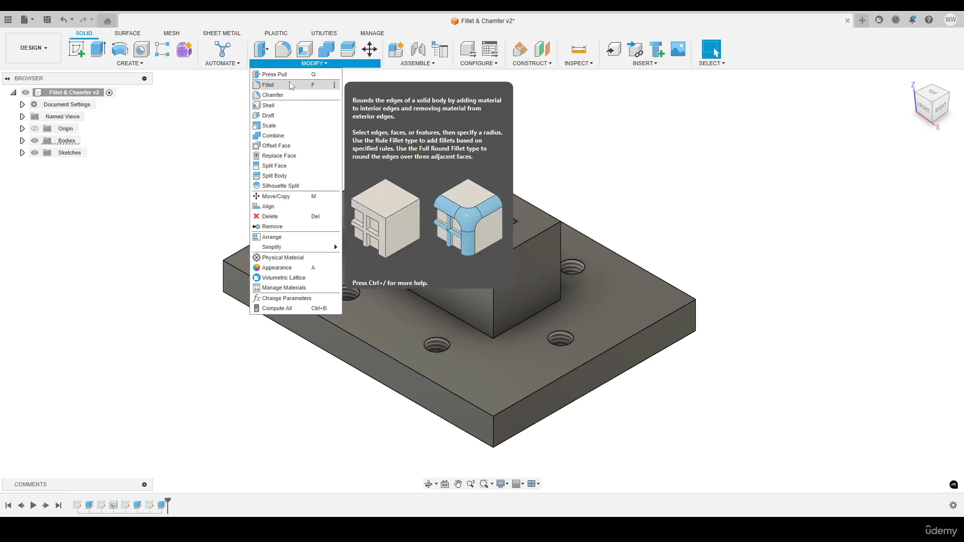
left_click(715, 219)
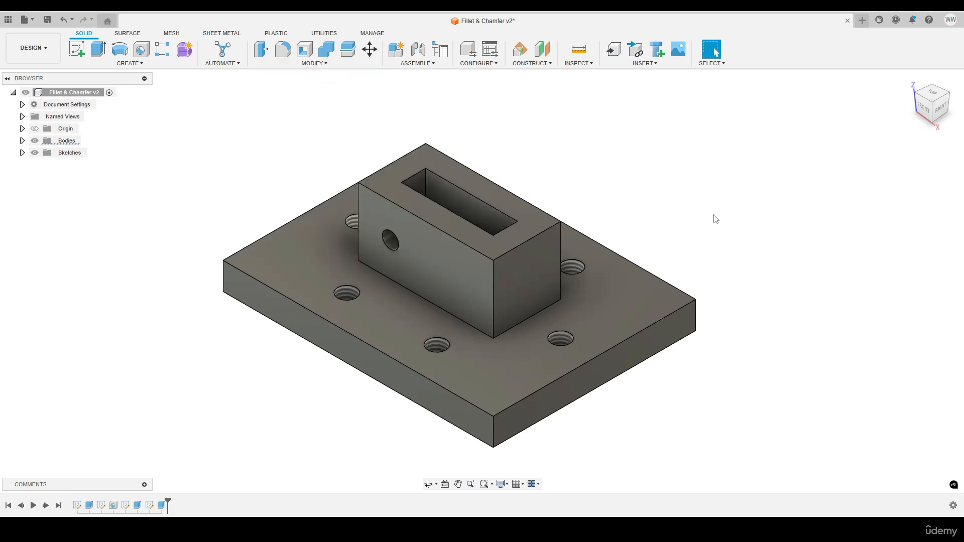
key("f")
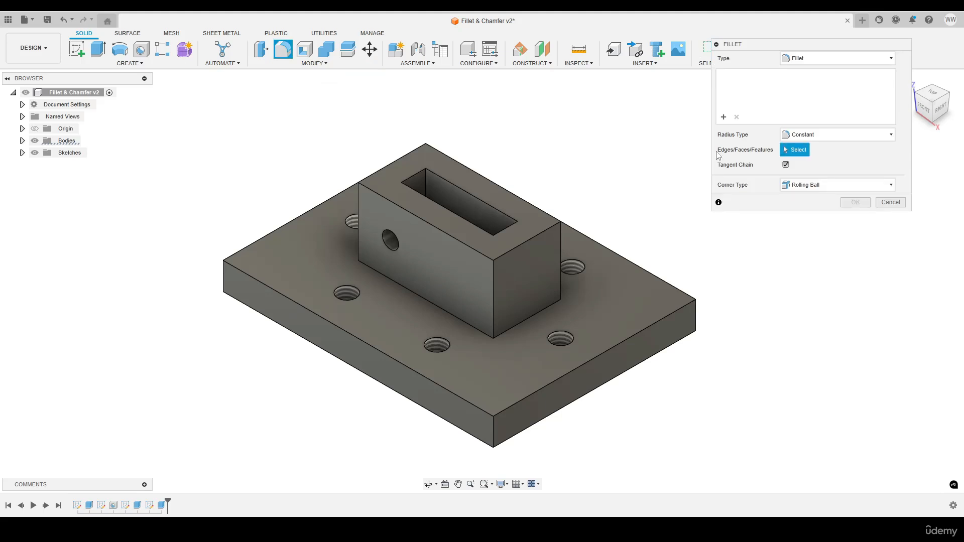
left_click_drag(752, 49, 713, 96)
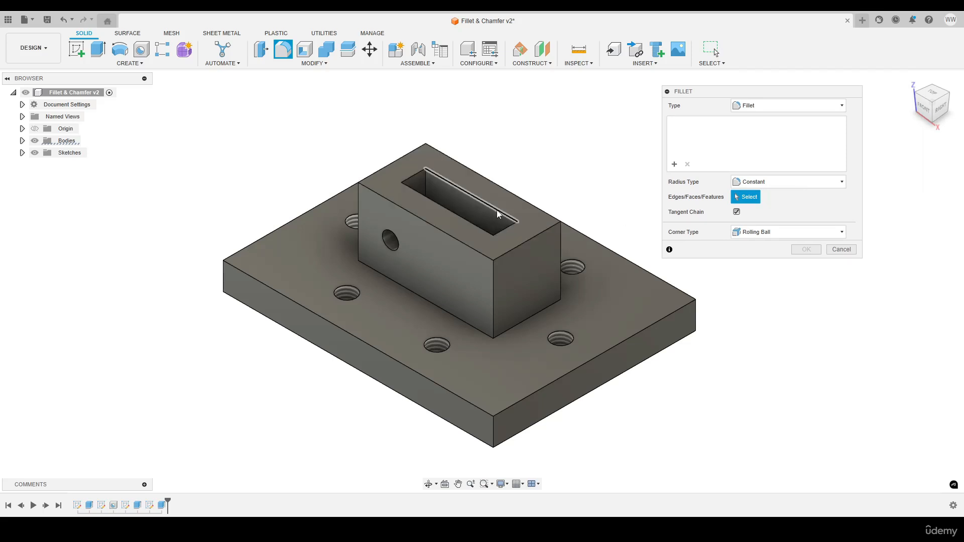
left_click(528, 239)
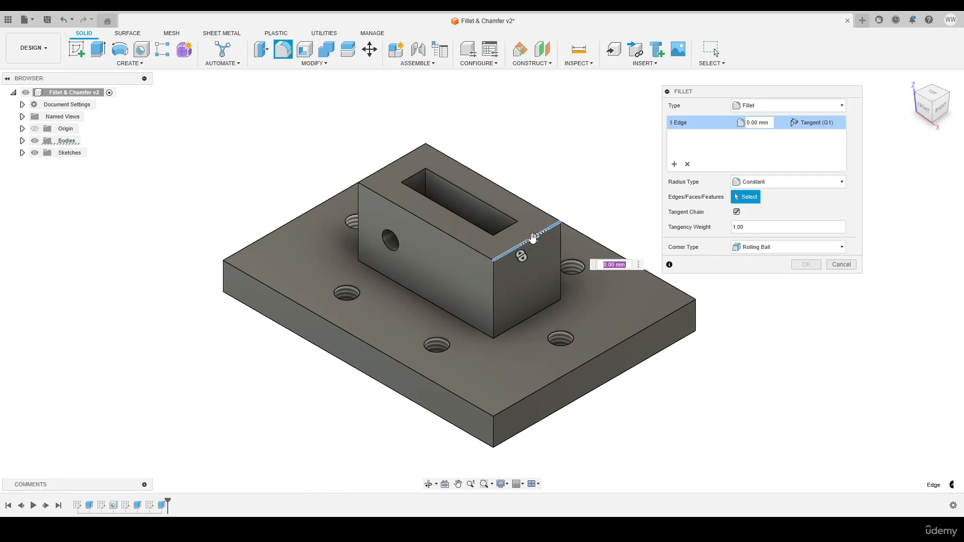
left_click_drag(533, 238, 528, 240)
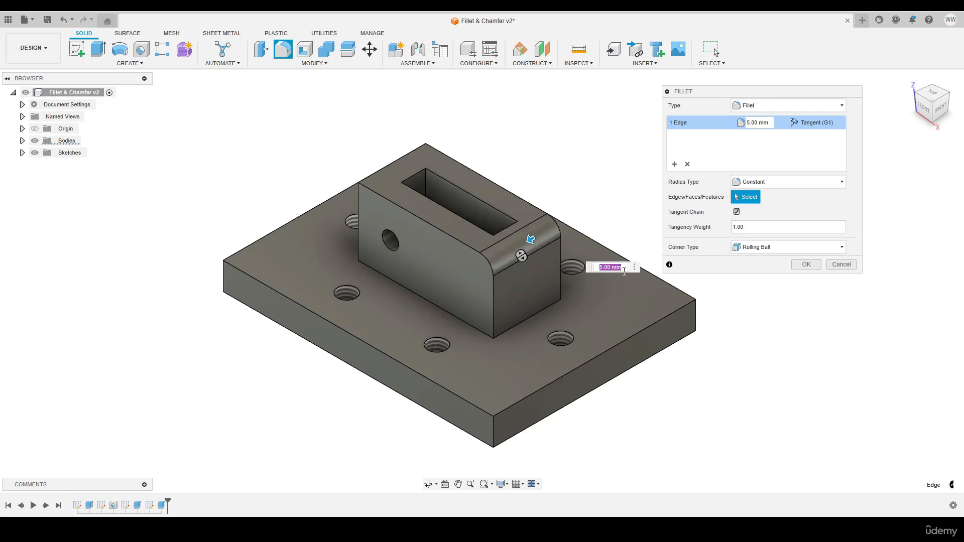
left_click_drag(769, 123, 734, 125)
type("4")
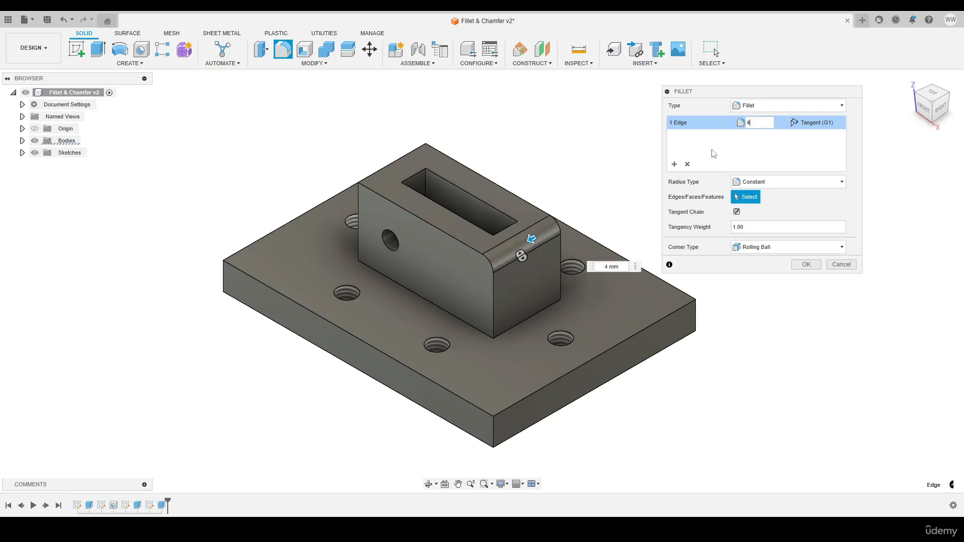
left_click(806, 264)
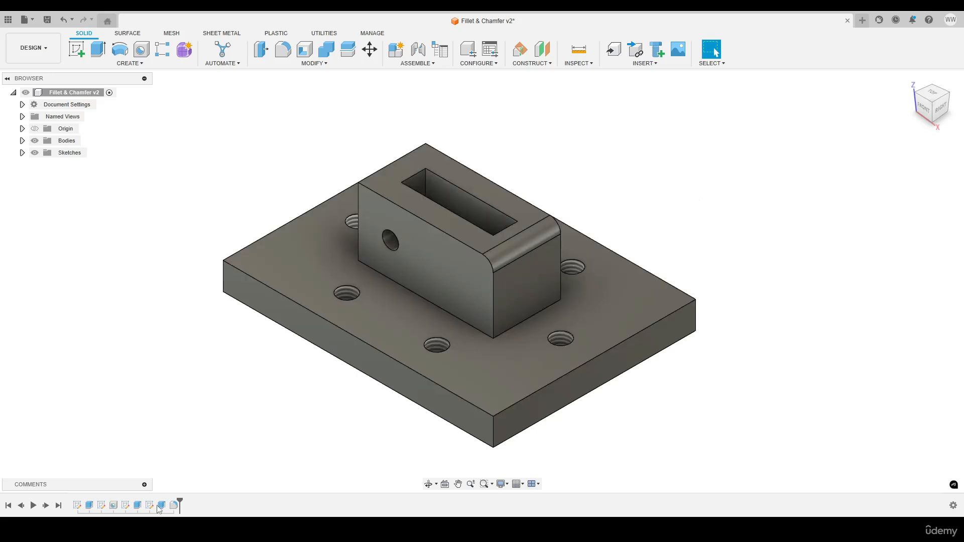
Delete the block's edge fillet and set up a variable-radius fillet on the same top edge.
right_click(174, 505)
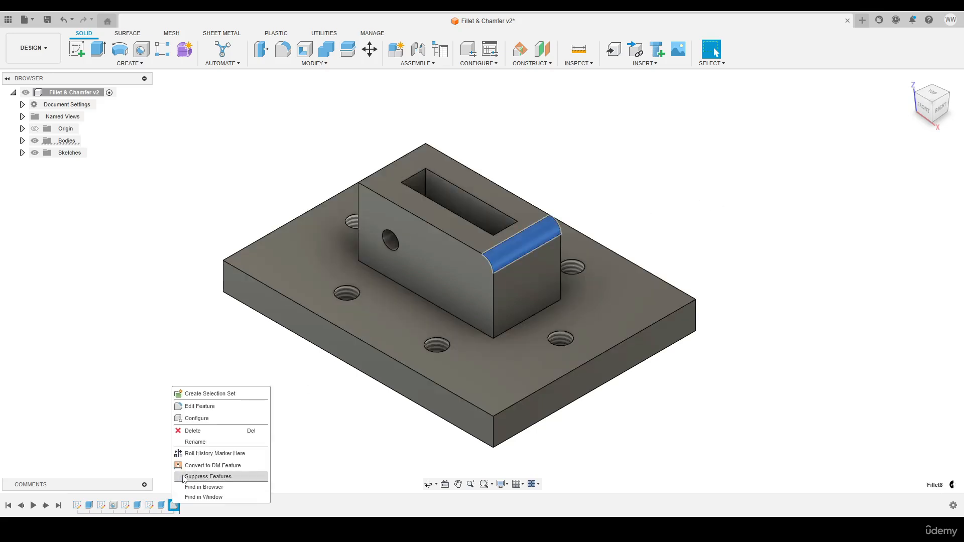
left_click(194, 434)
key("f")
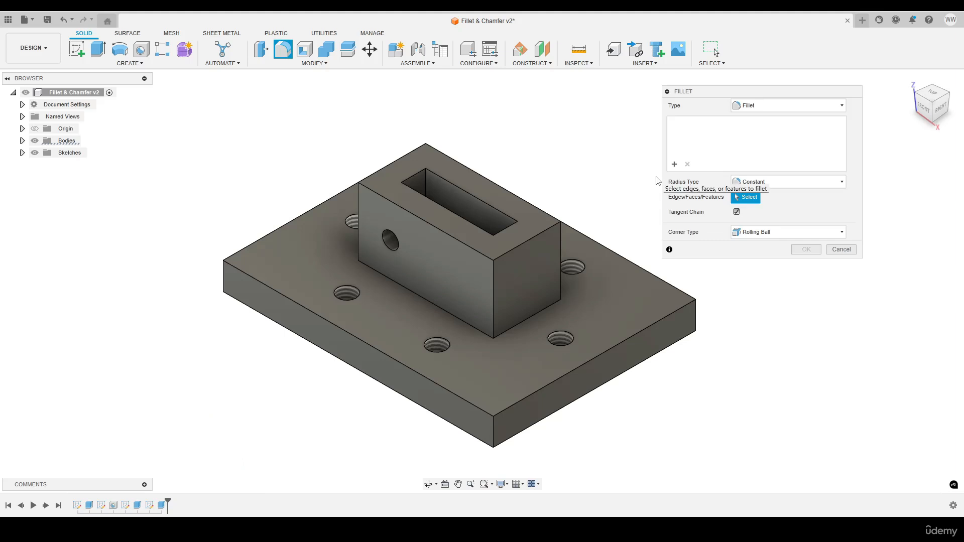
left_click(533, 236)
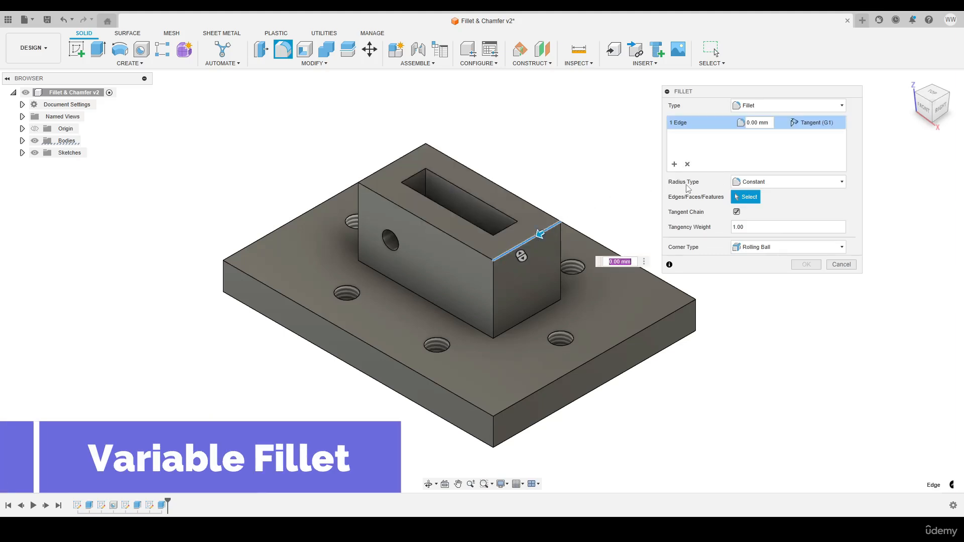
left_click(771, 182)
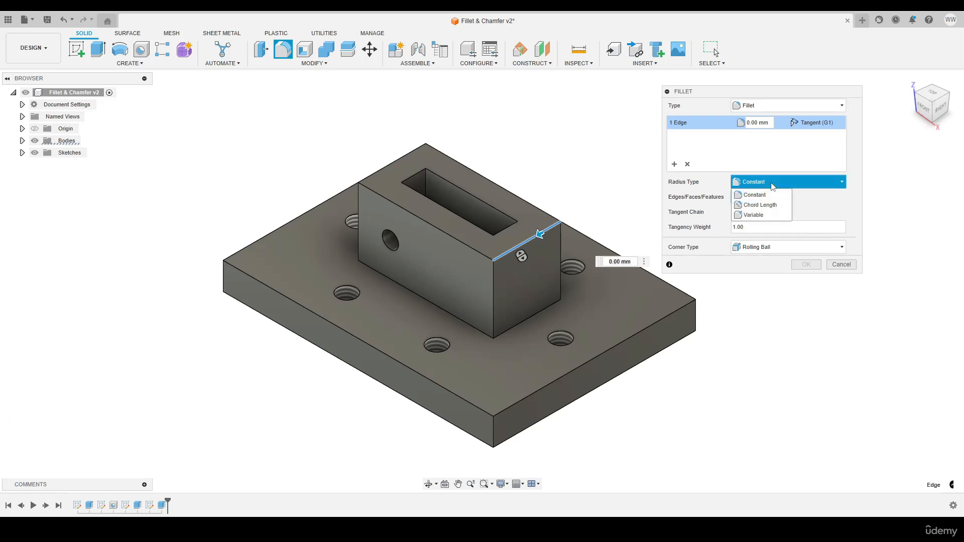
left_click(759, 216)
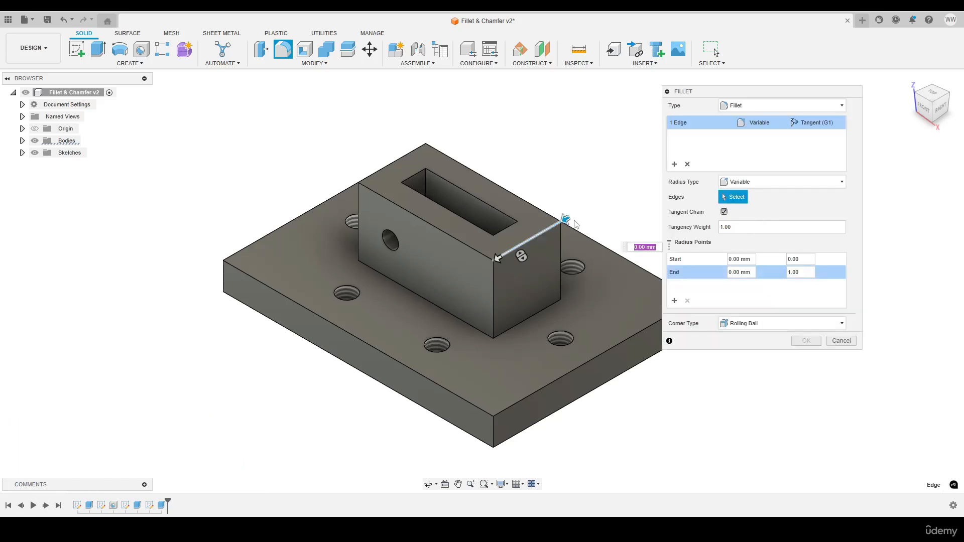
Shape the variable fillet freehand with a start radius of about 2.5 mm and an end radius of about 7.5 mm.
left_click_drag(566, 217, 560, 223)
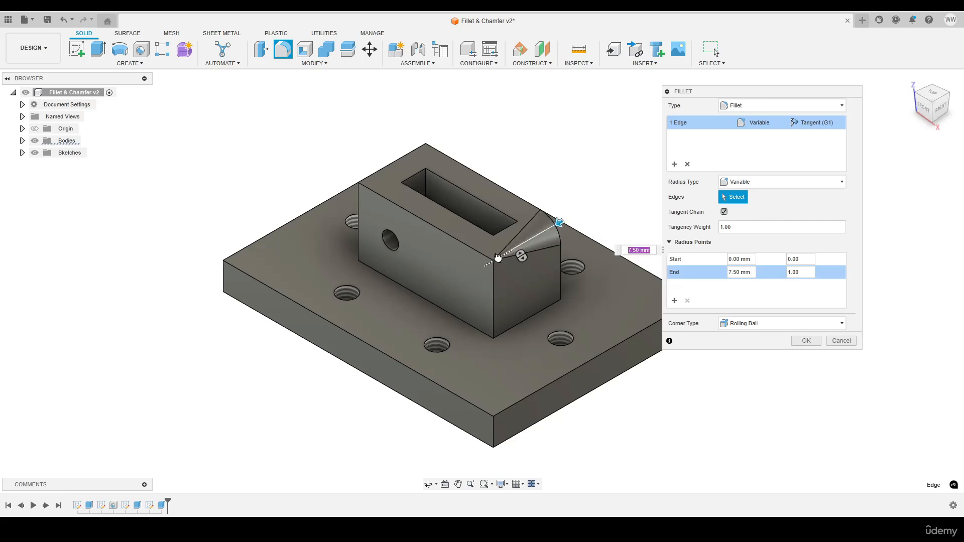
left_click_drag(501, 259, 495, 258)
scroll(524, 252, "up", 4)
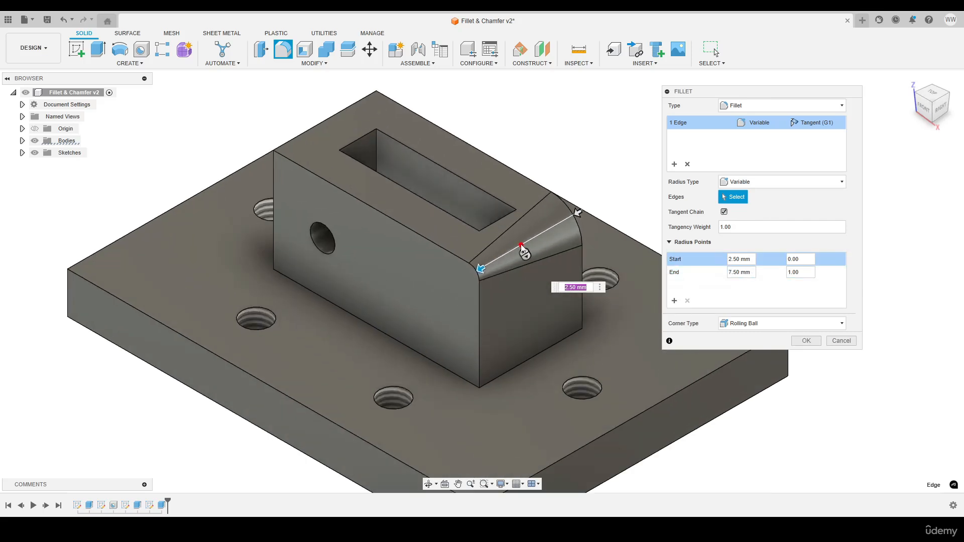
middle_click_drag(538, 276, 516, 288, "shift")
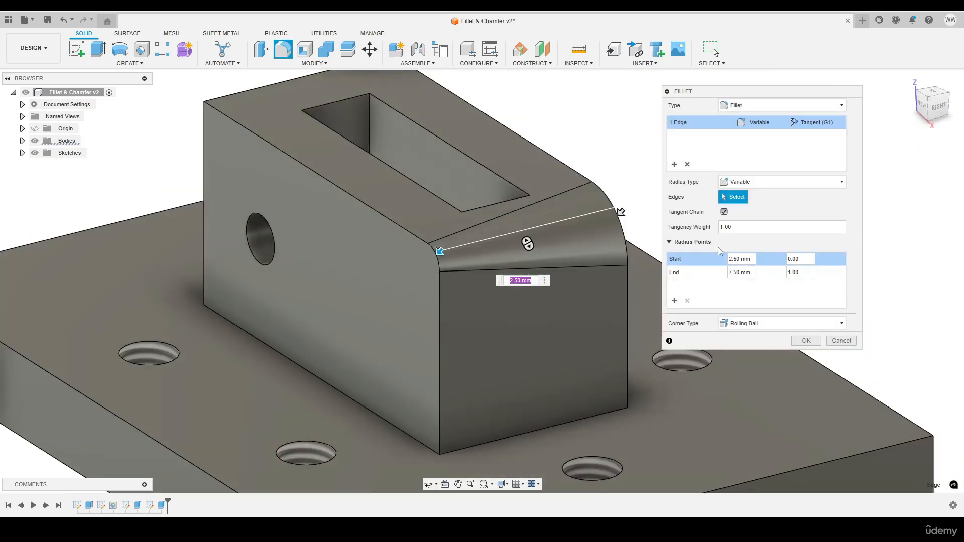
Set the variable fillet's start radius to 1 mm and end radius to 6 mm and create it.
left_click(693, 260)
type("1")
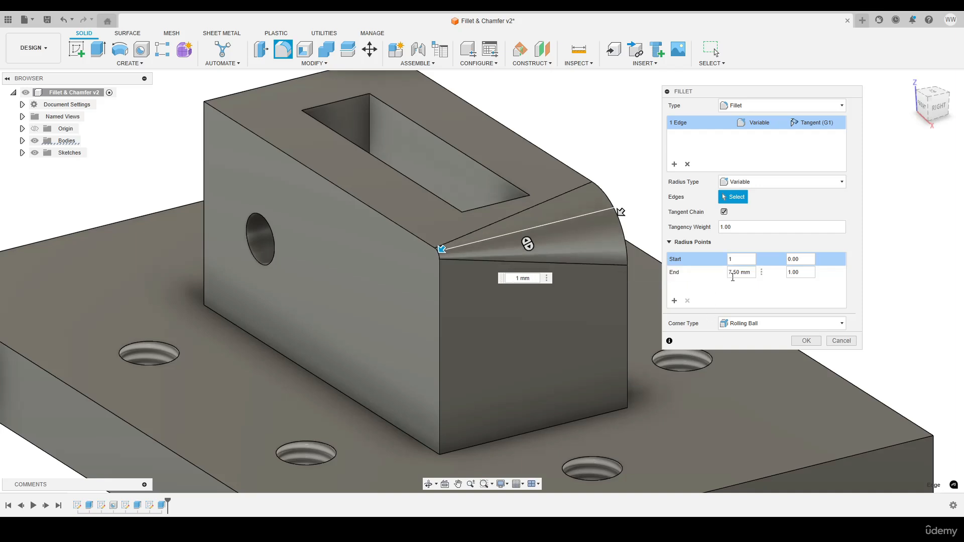
left_click(732, 276)
type("6")
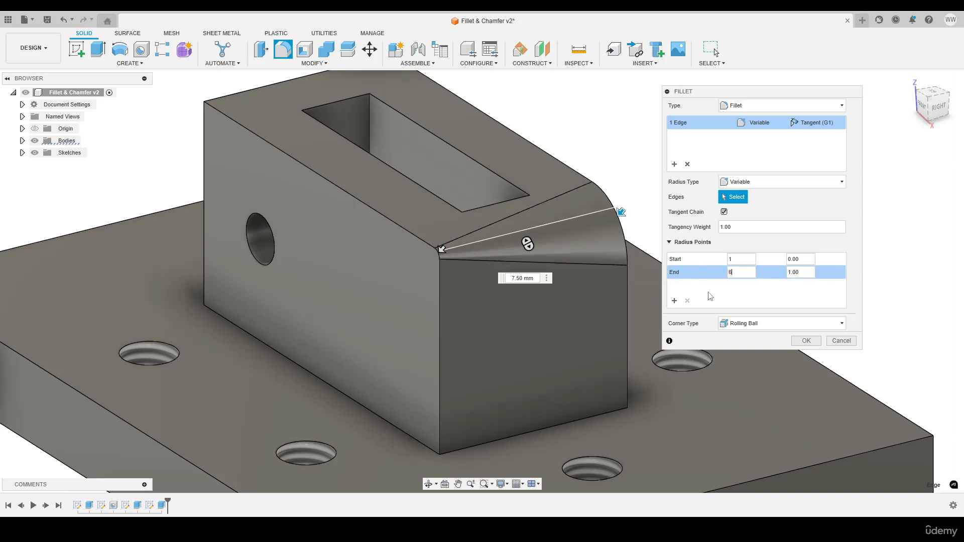
left_click(800, 341)
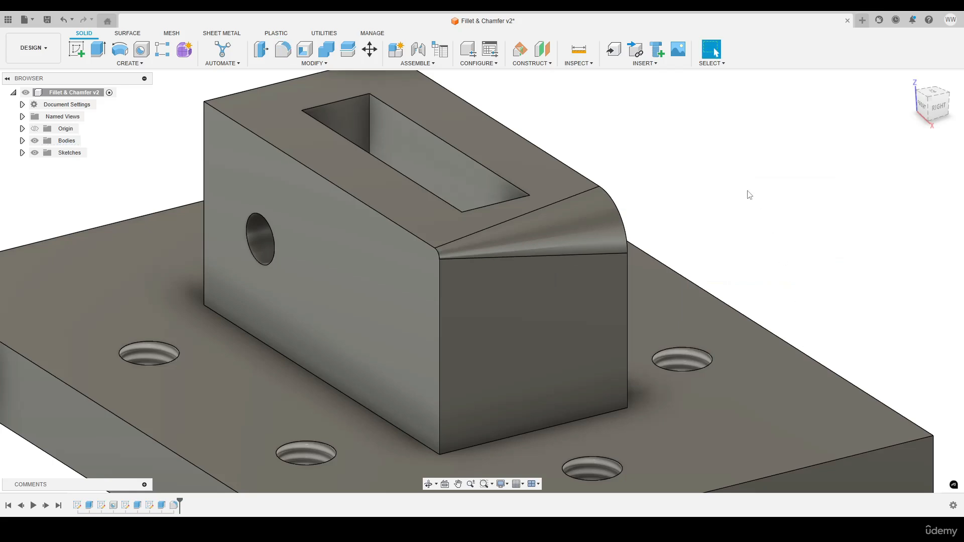
Inspect the variable fillet on the block, undo it, and restore the home view.
mouse_move(723, 221)
middle_mouse_down("shift")
mouse_move(651, 213)
mouse_move(708, 219)
middle_mouse_up("shift")
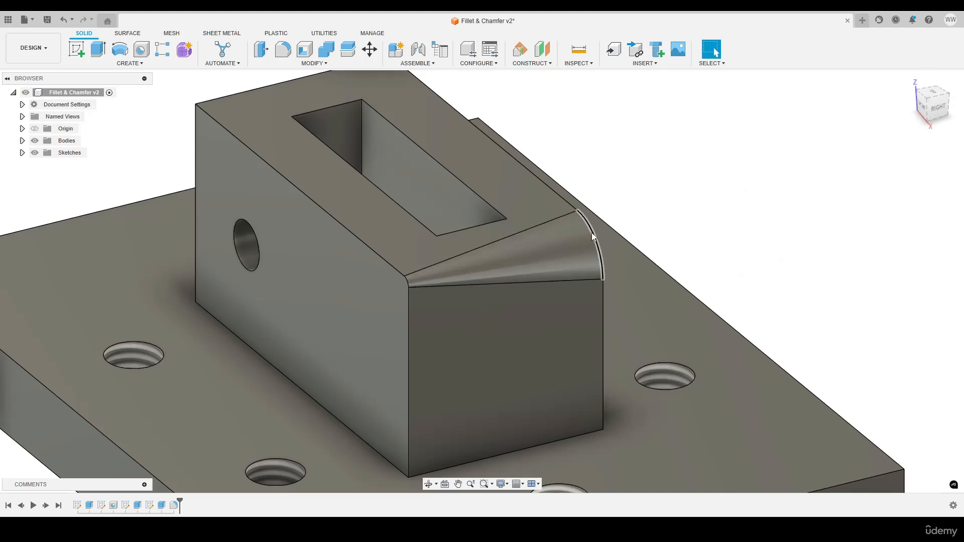
scroll(591, 235, "down", 3)
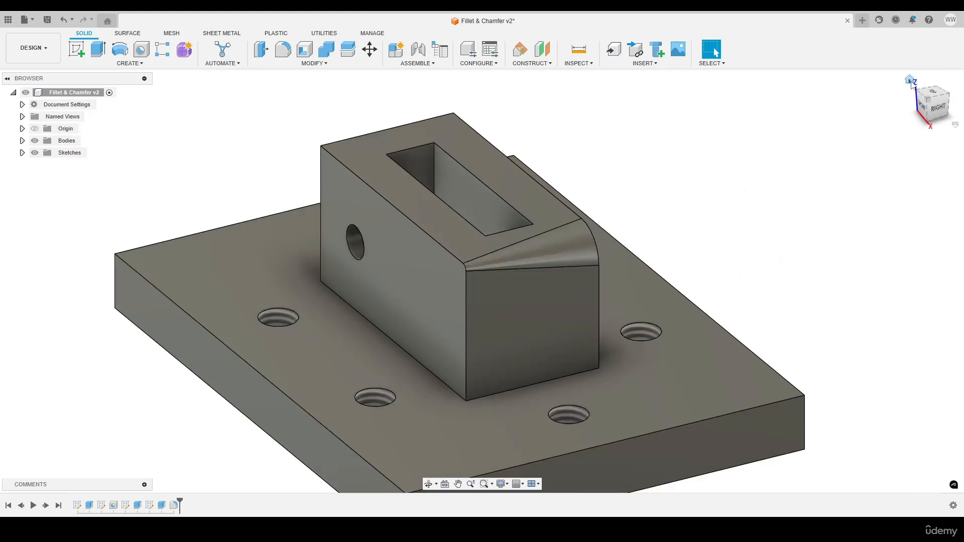
left_click(910, 80)
key("ctrl+z")
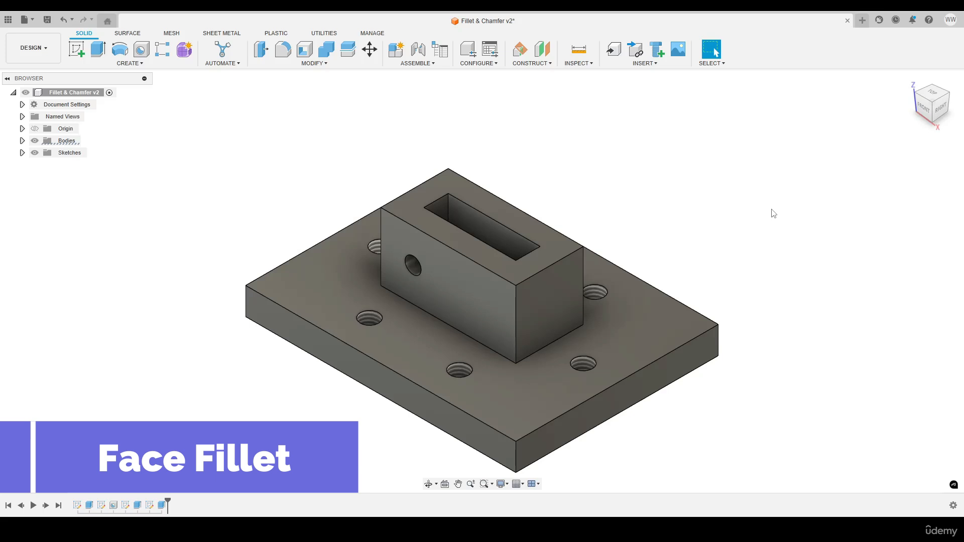
Fillet all edges of the raised block's top face, including the slot opening, with a constant radius of 3 mm.
key("f")
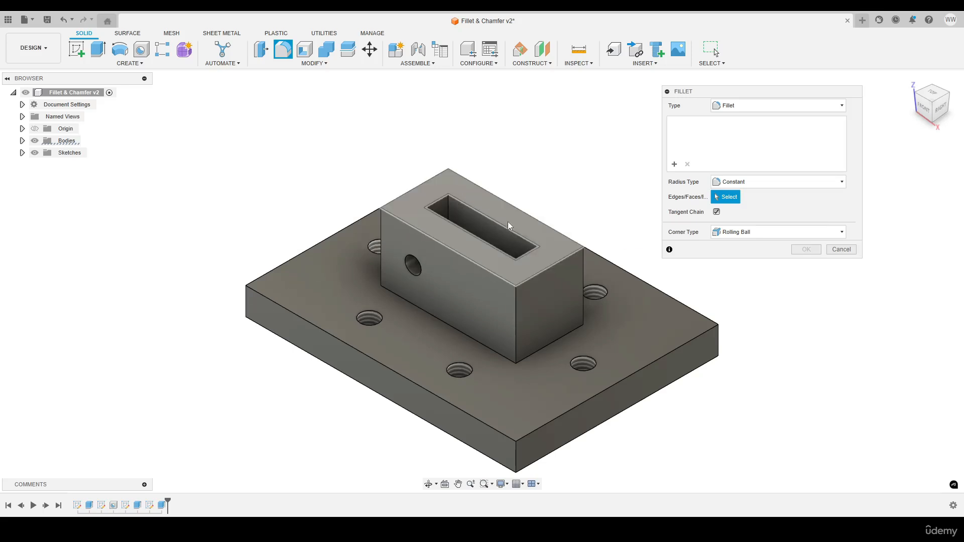
left_click(533, 236)
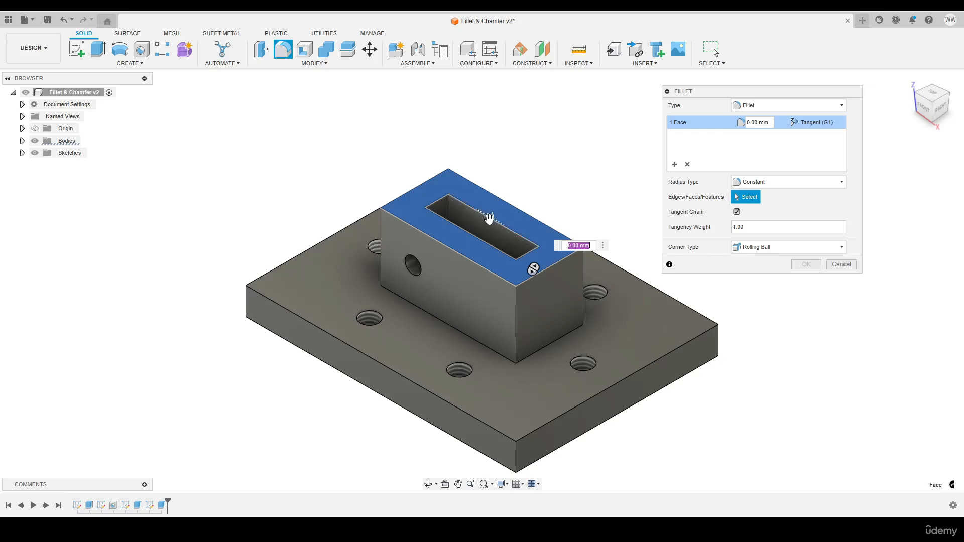
left_click_drag(490, 217, 493, 218)
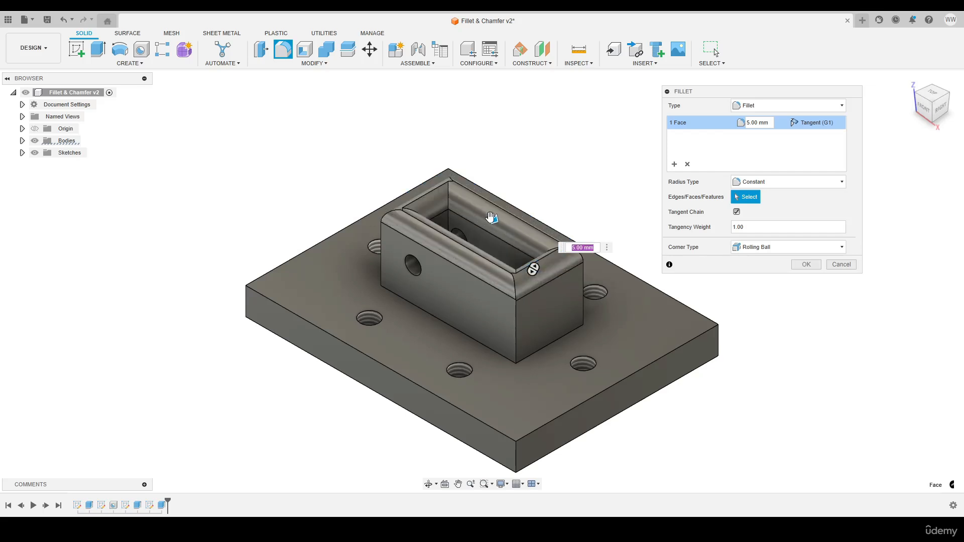
type("2.5")
key("Return")
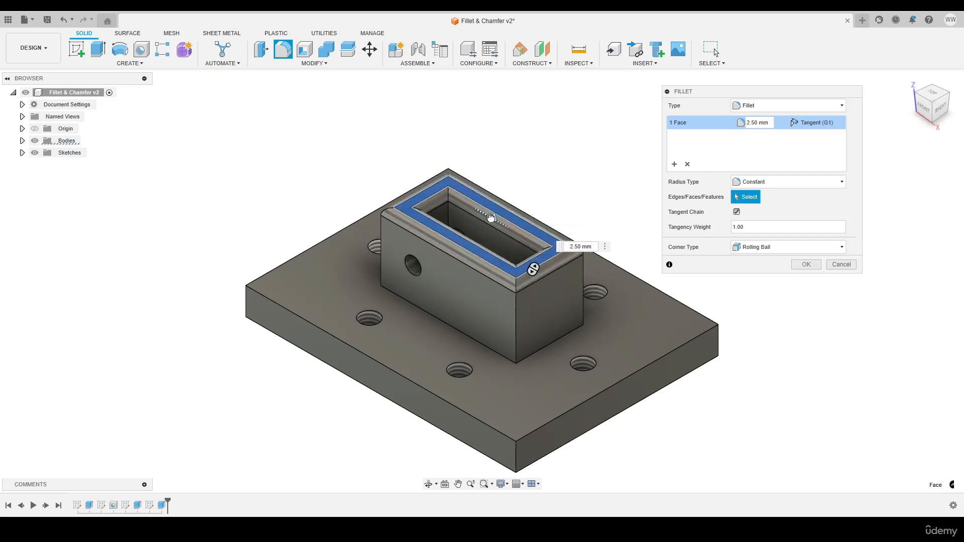
left_click(734, 121)
type("3")
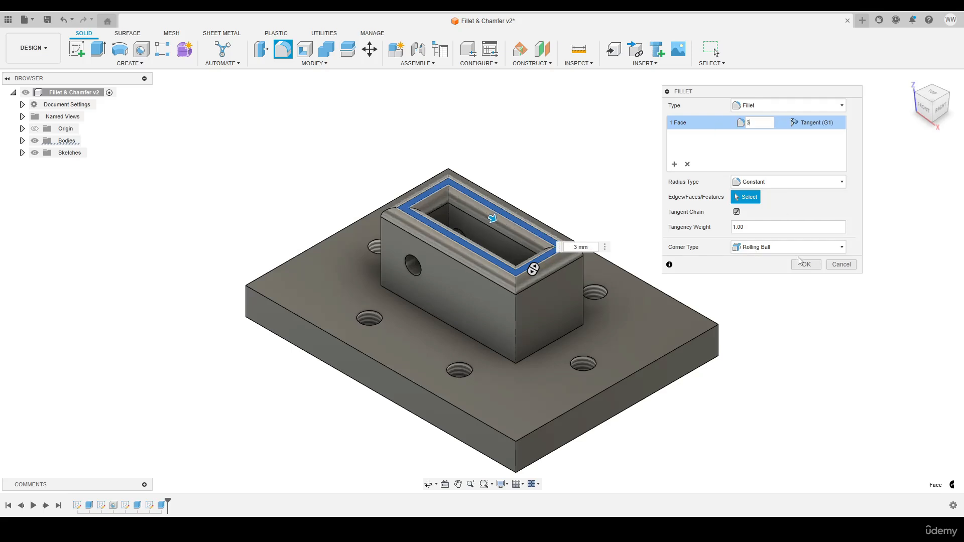
left_click(805, 264)
Fillet all edges of the base plate's long front side face with a constant 2 mm radius.
scroll(444, 185, "up", 3)
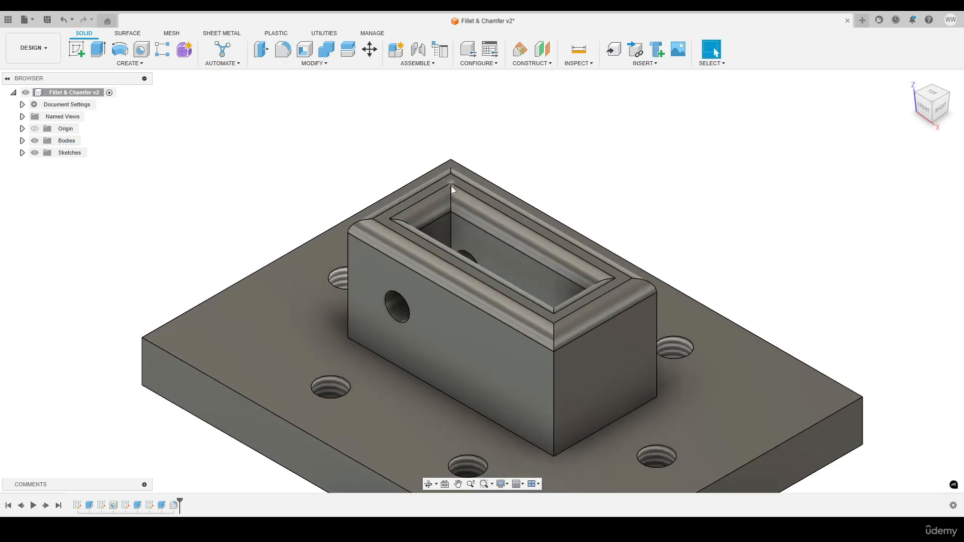
middle_click_drag(398, 215, 605, 154, "shift")
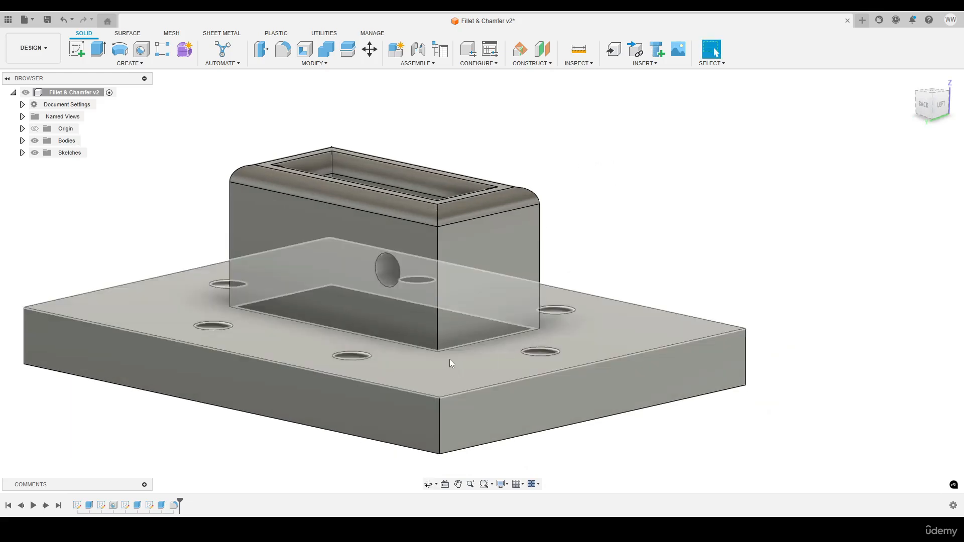
middle_click_drag(450, 359, 582, 193, "shift")
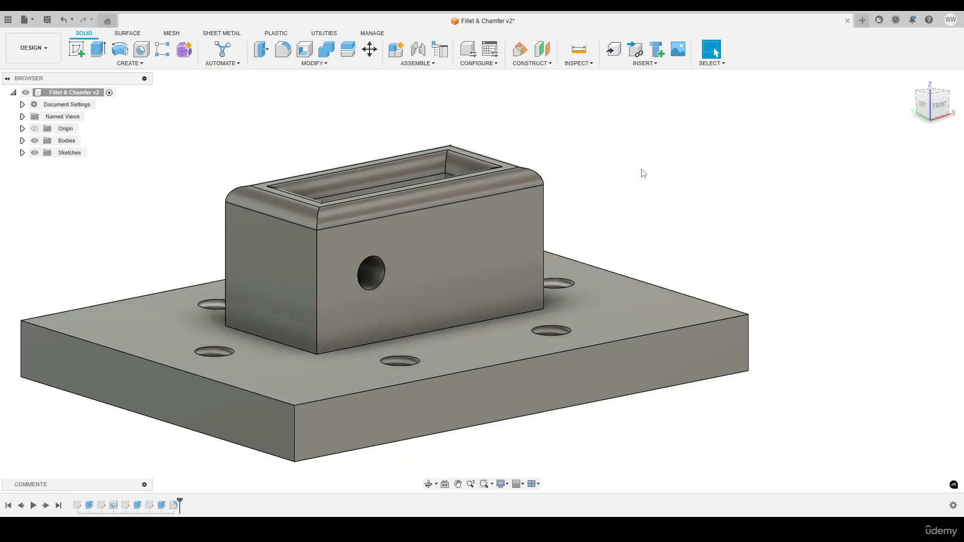
key("f")
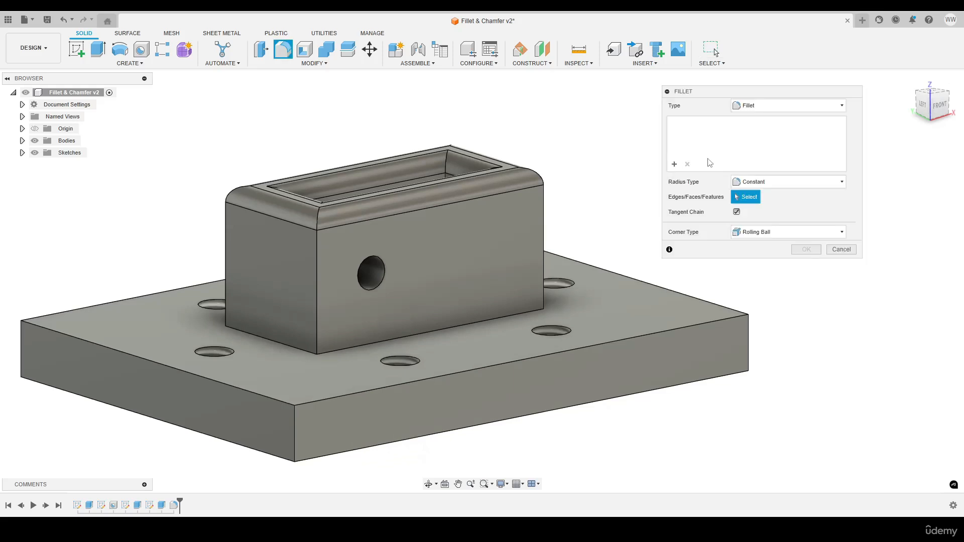
left_click(549, 372)
left_click(767, 122)
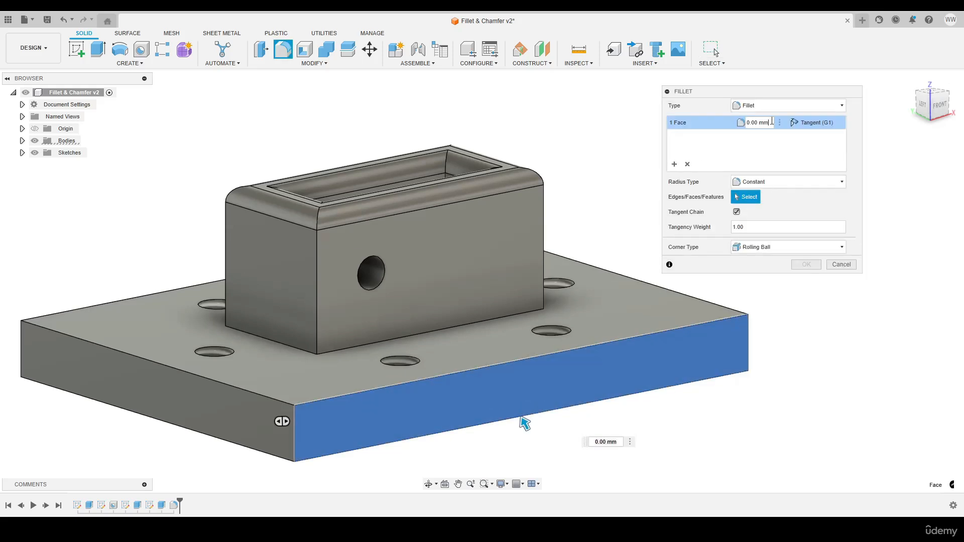
type("2")
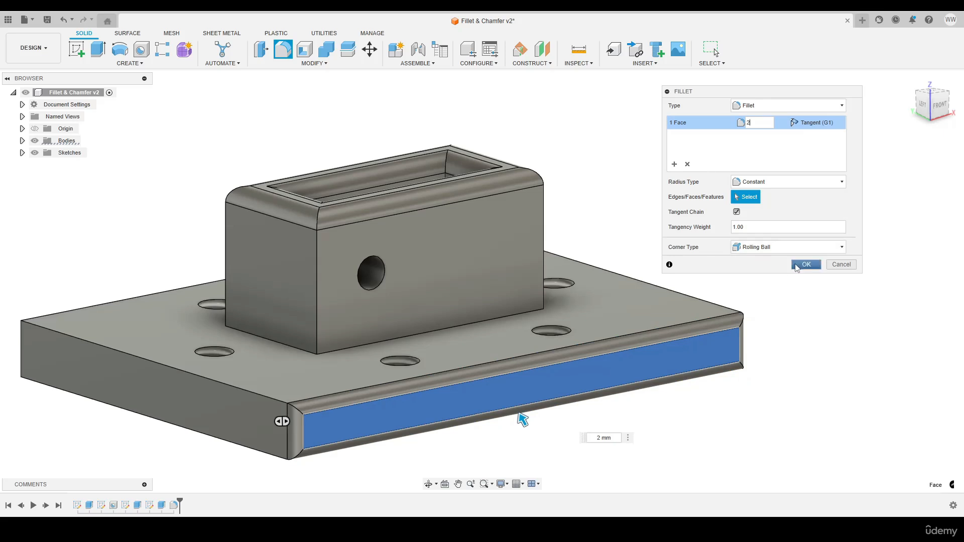
left_click(806, 264)
middle_click_drag(762, 260, 691, 267, "shift")
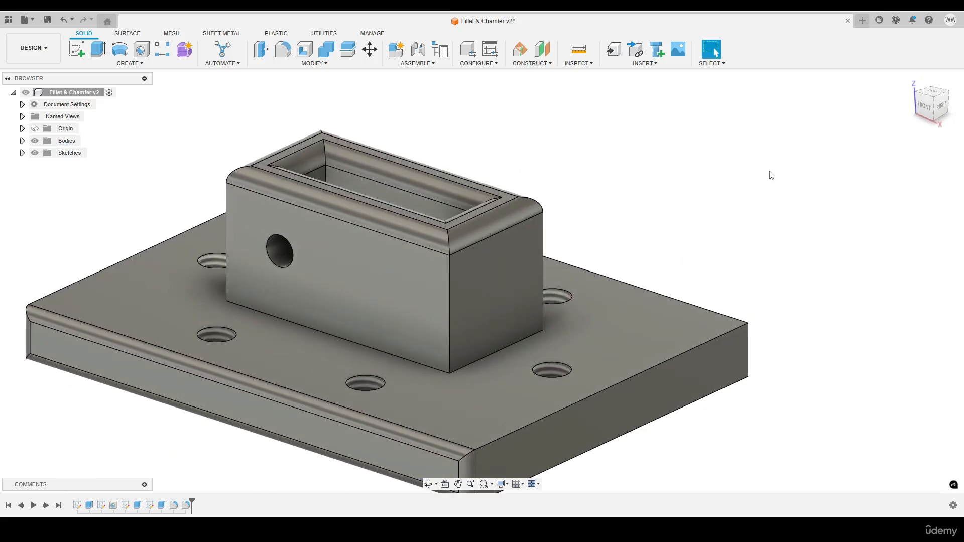
left_click(910, 80)
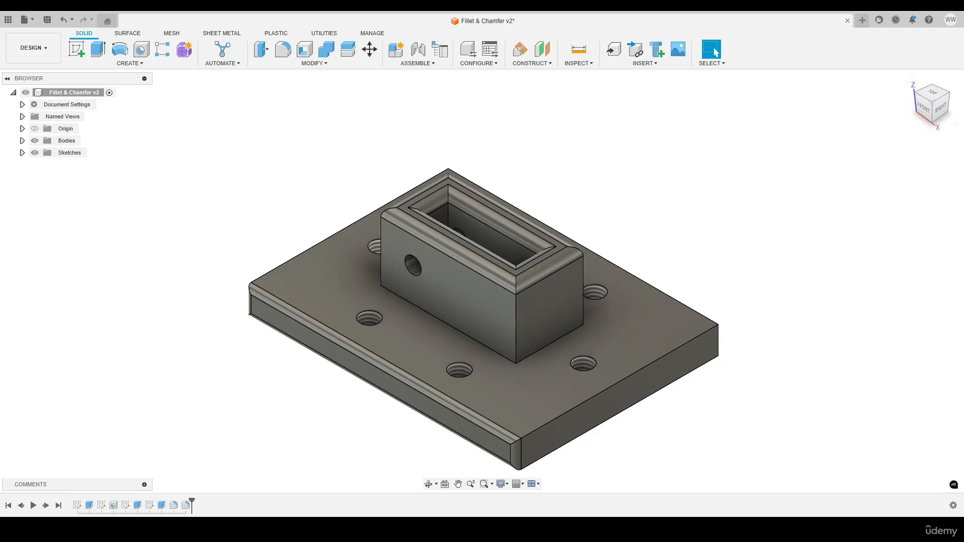
Undo the last two fillets, on the base plate's long side face and on the block's top face.
key("ctrl+z")
key("ctrl+z")
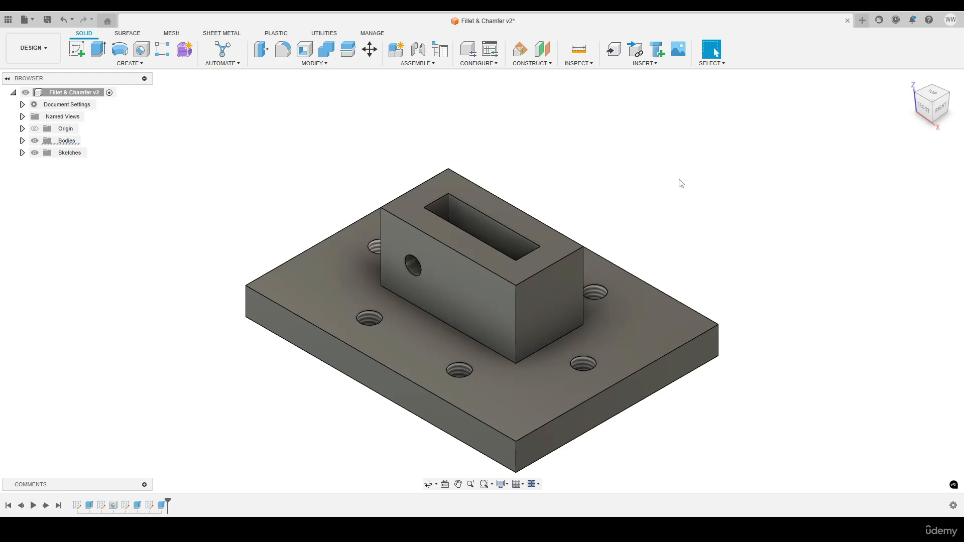
Set up a constant 4 mm radius fillet on the three edges meeting at the block's front top corner.
key("f")
scroll(513, 311, "up", 3)
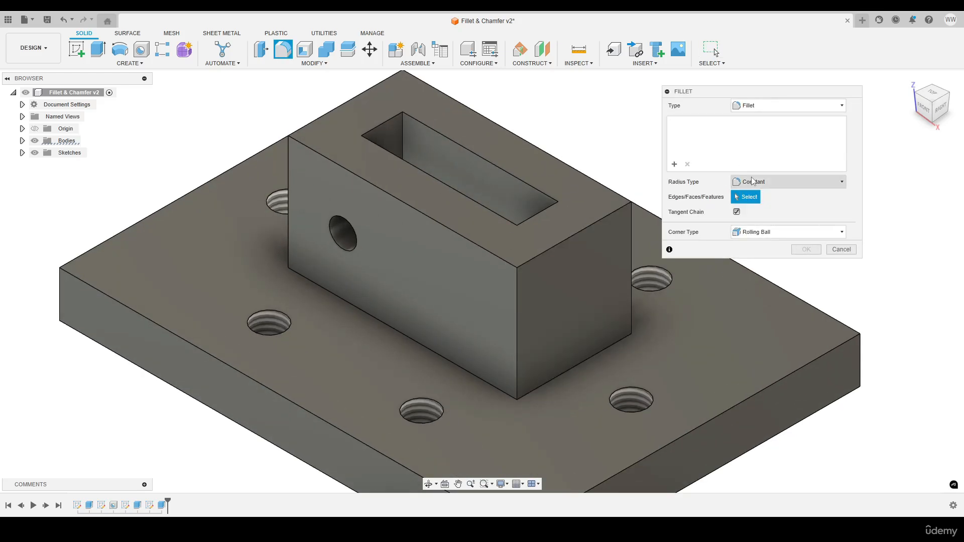
left_click(516, 287)
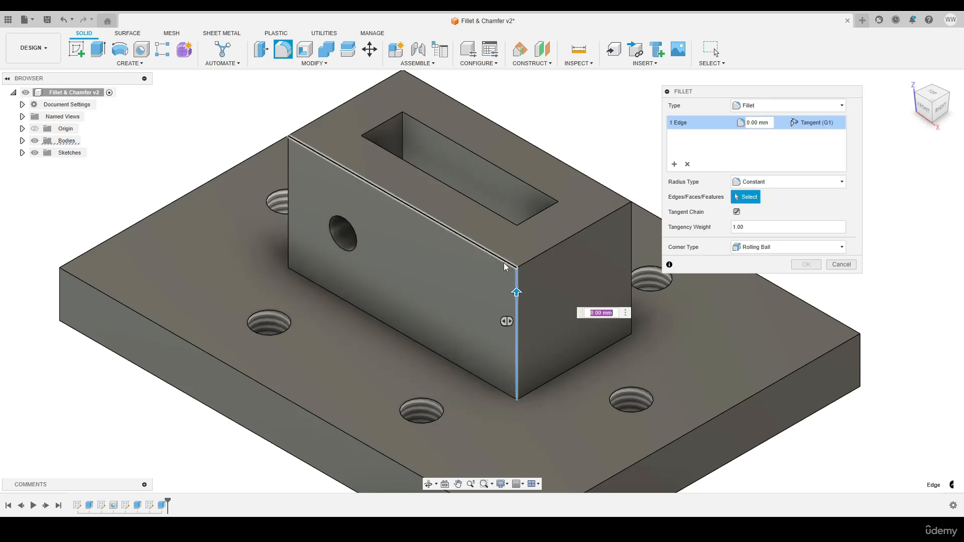
left_click(531, 259)
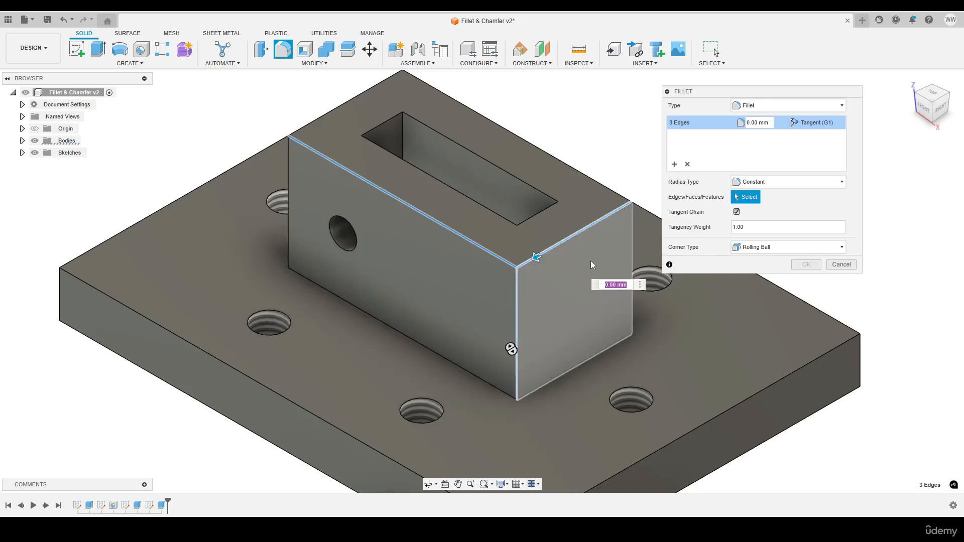
left_click(766, 125)
double_click(766, 126)
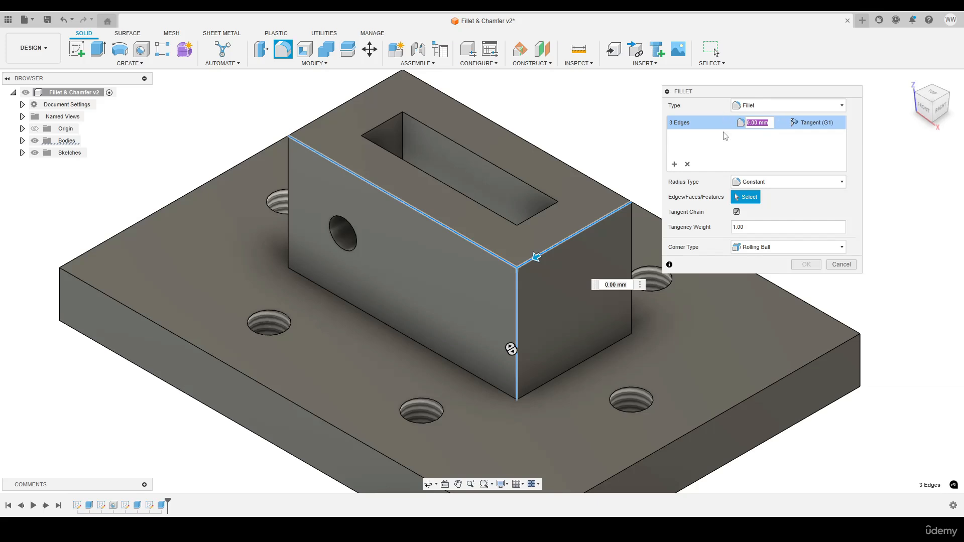
type("2")
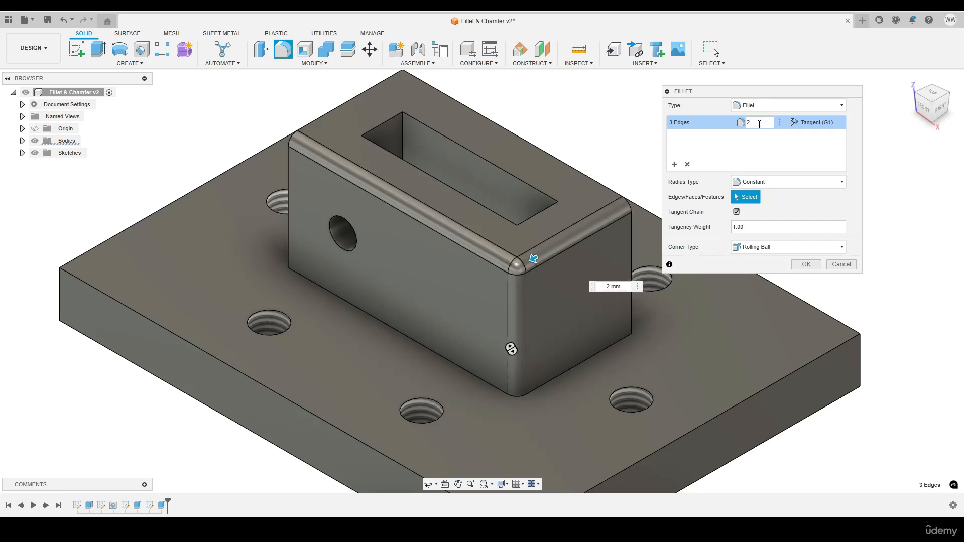
key("BackSpace")
type("4")
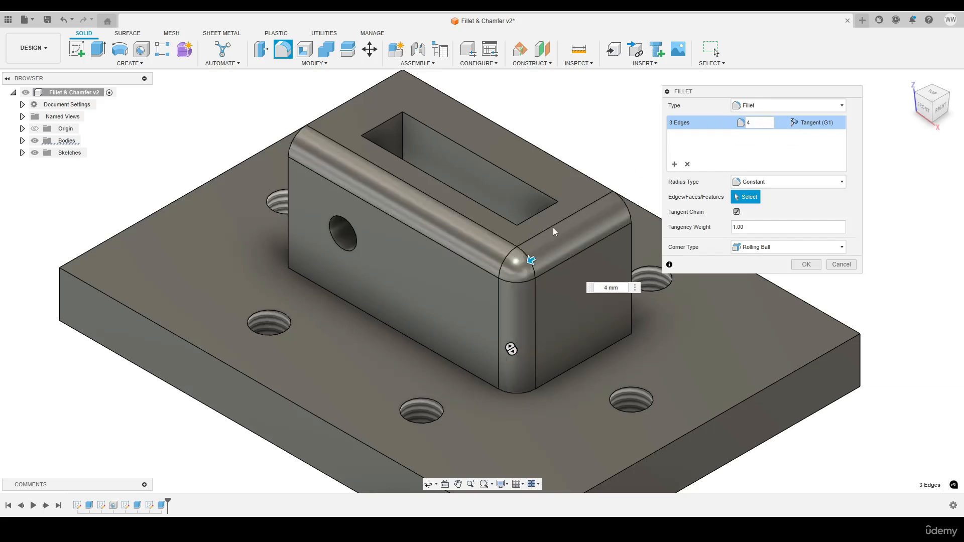
Compare the Setback and Rolling Ball corner types on the three-edge fillet, ending with Rolling Ball.
scroll(530, 245, "up", 2)
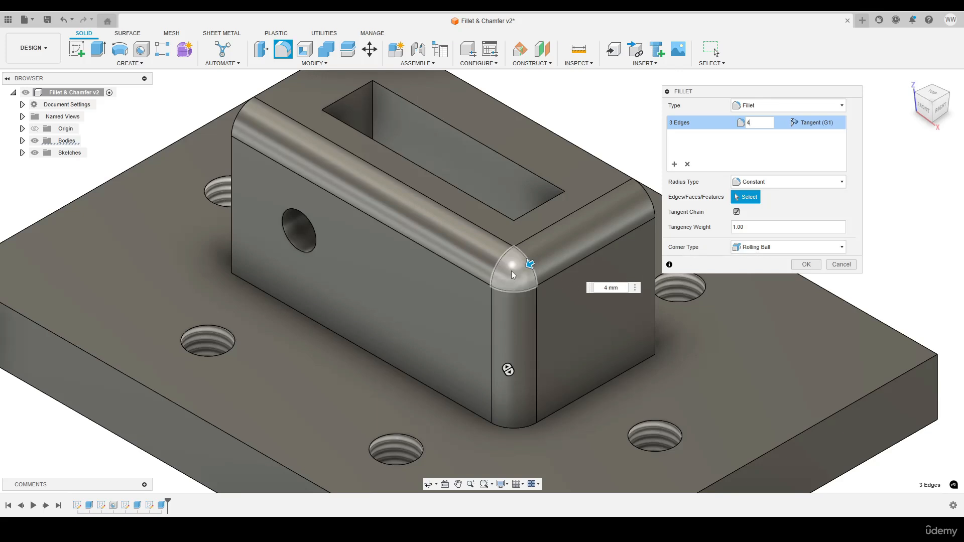
left_click(751, 250)
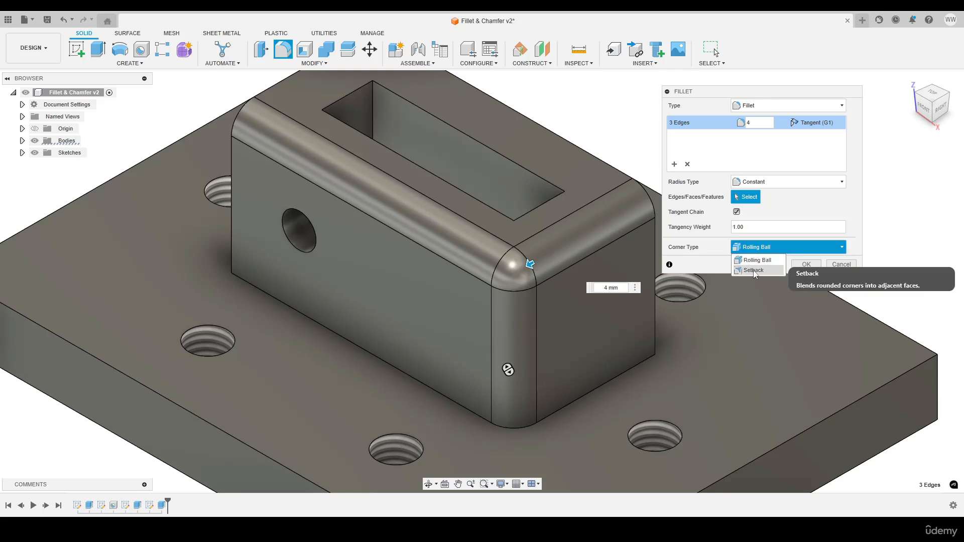
left_click(754, 271)
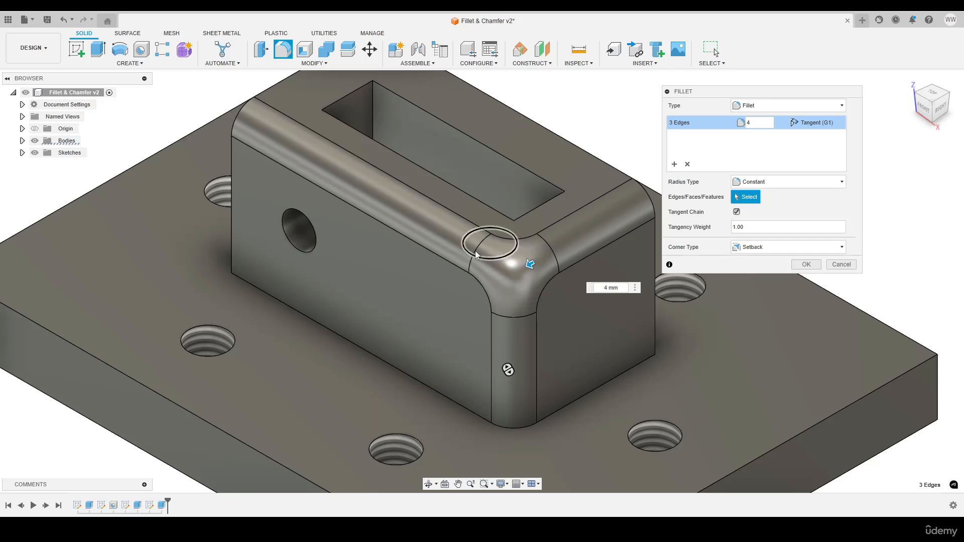
left_click(753, 247)
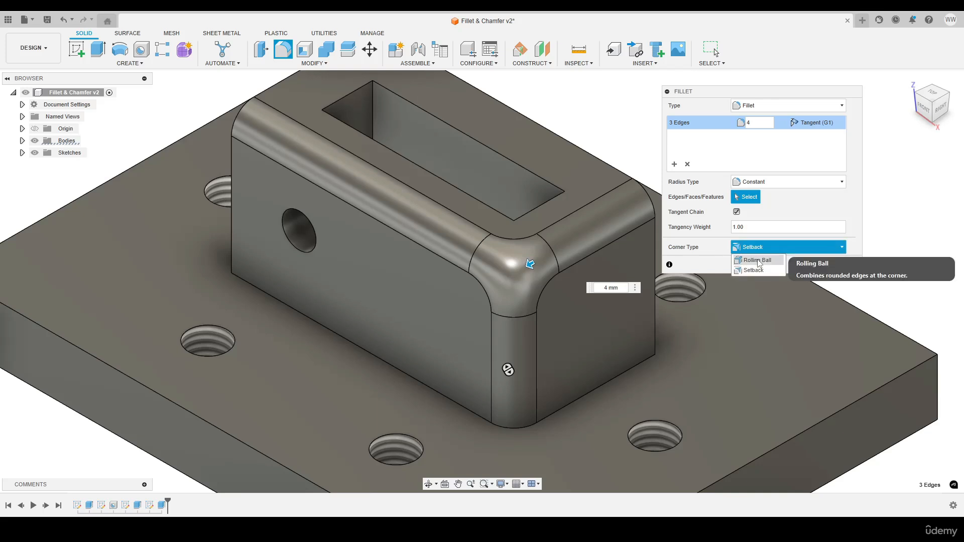
left_click(753, 257)
left_click(753, 247)
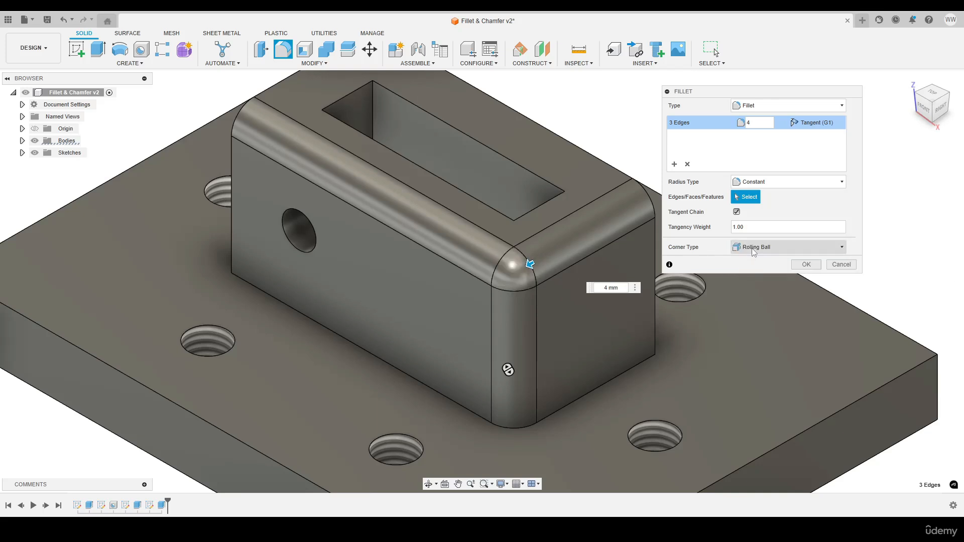
left_click(750, 268)
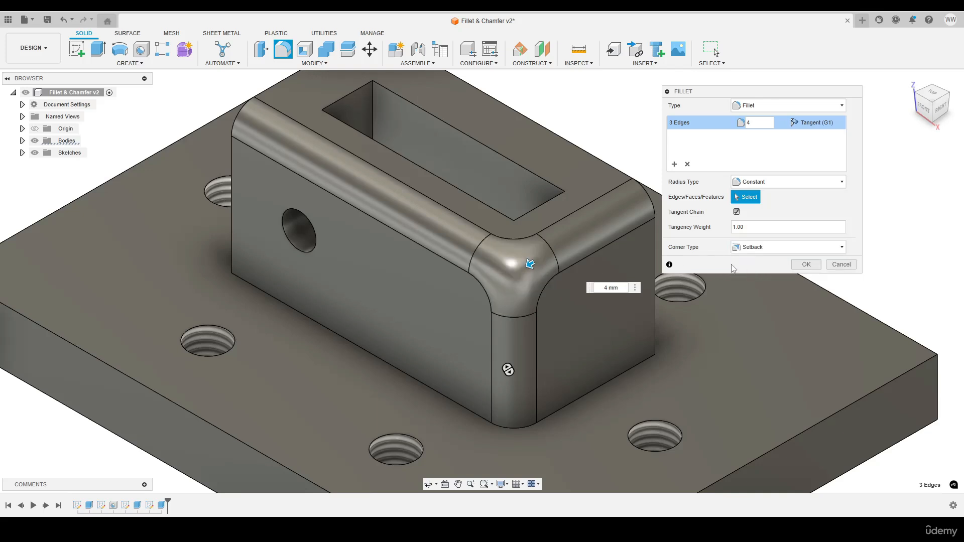
left_click(753, 246)
left_click(758, 257)
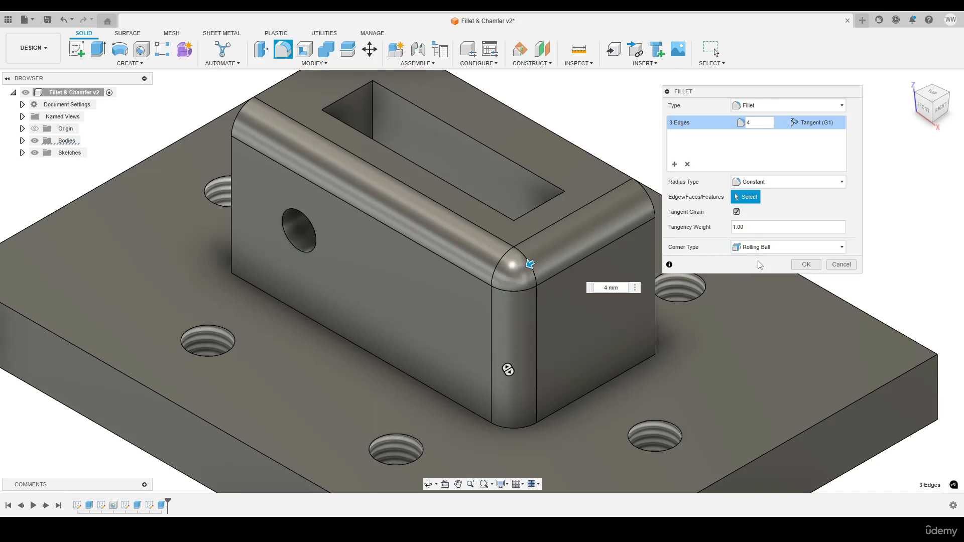
Create the rolling ball corner fillet and undo it after restoring the home view.
left_click(801, 265)
left_click(909, 79)
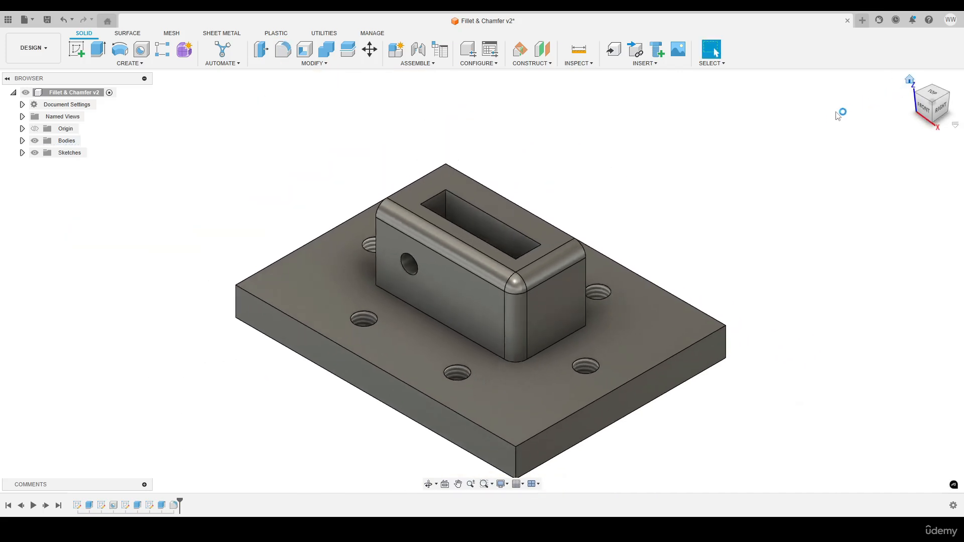
key("ctrl+z")
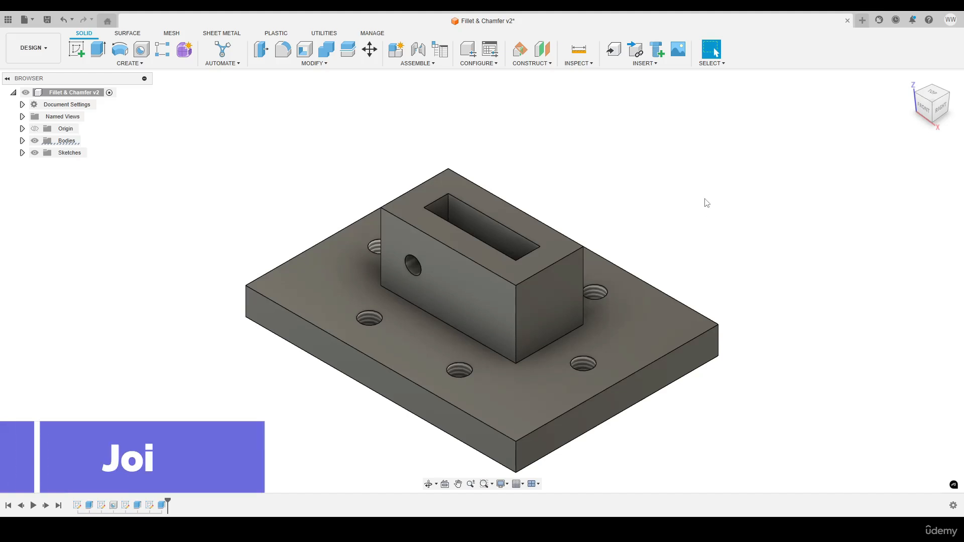
Set up a constant 4 mm fillet on the joint edge between the block's short end face and the base plate.
key("f")
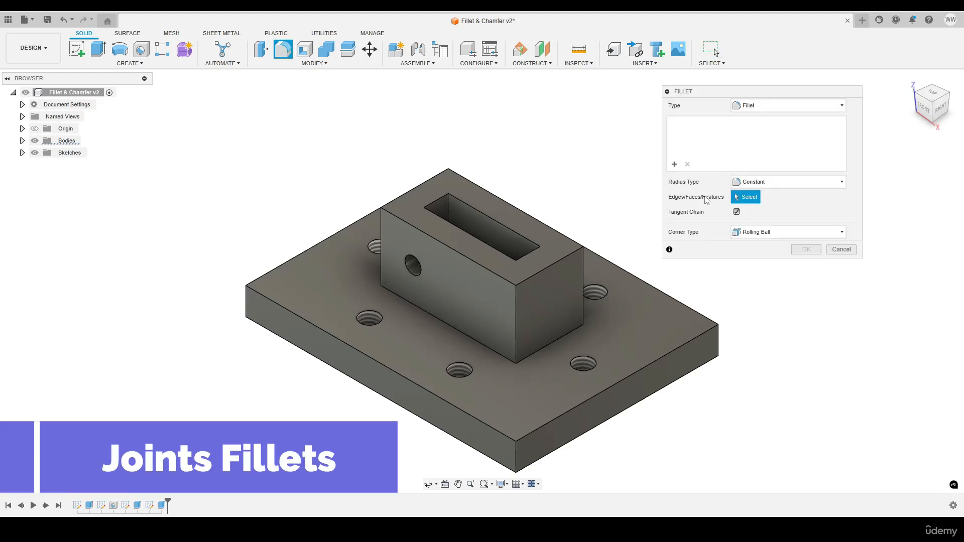
left_click(552, 341)
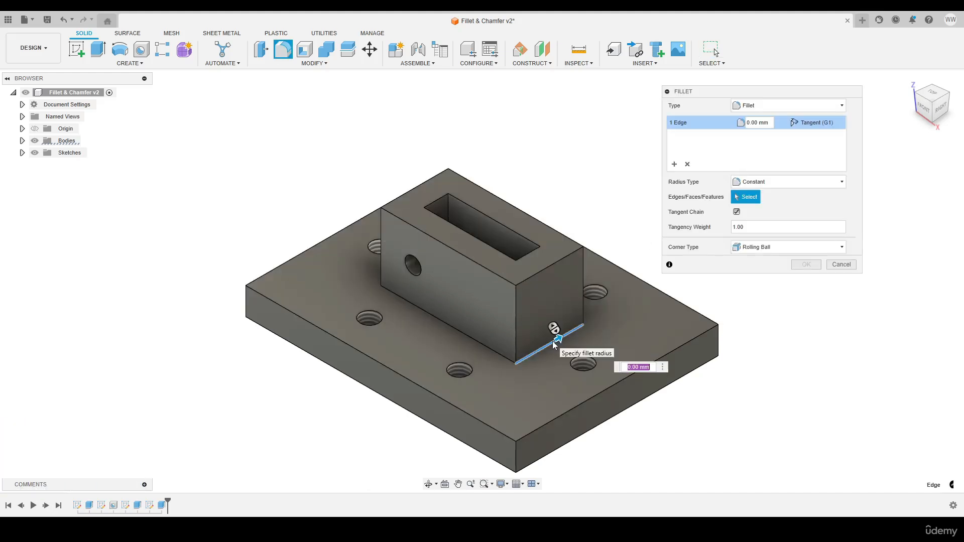
double_click(757, 122)
type("4")
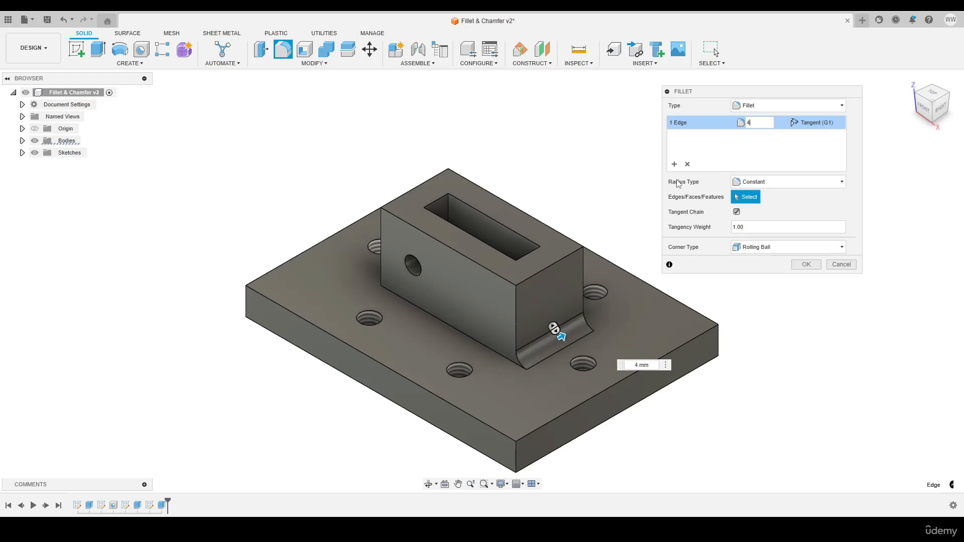
scroll(577, 337, "up", 3)
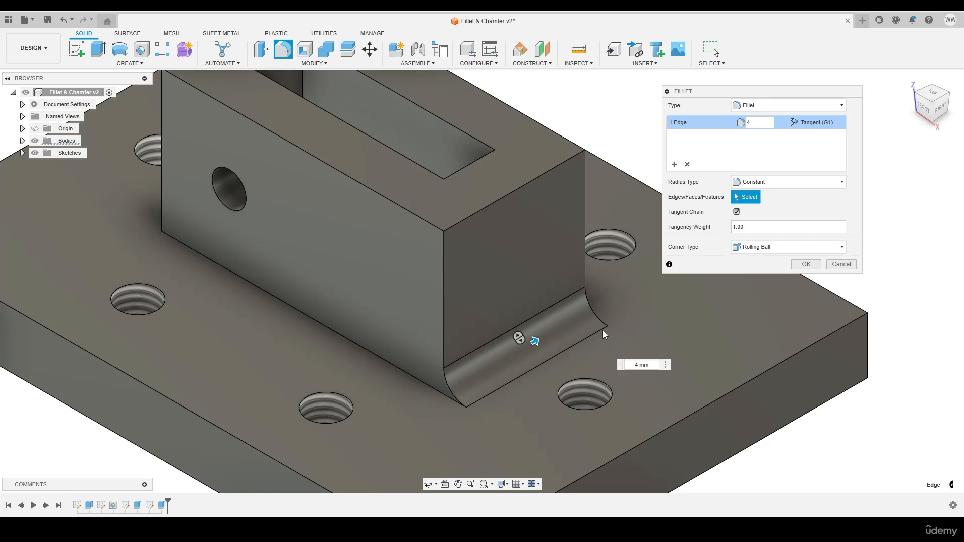
Create the joint fillet as a Variable fillet with a 2 mm start radius and 6 mm end radius, and undo it.
left_click(764, 182)
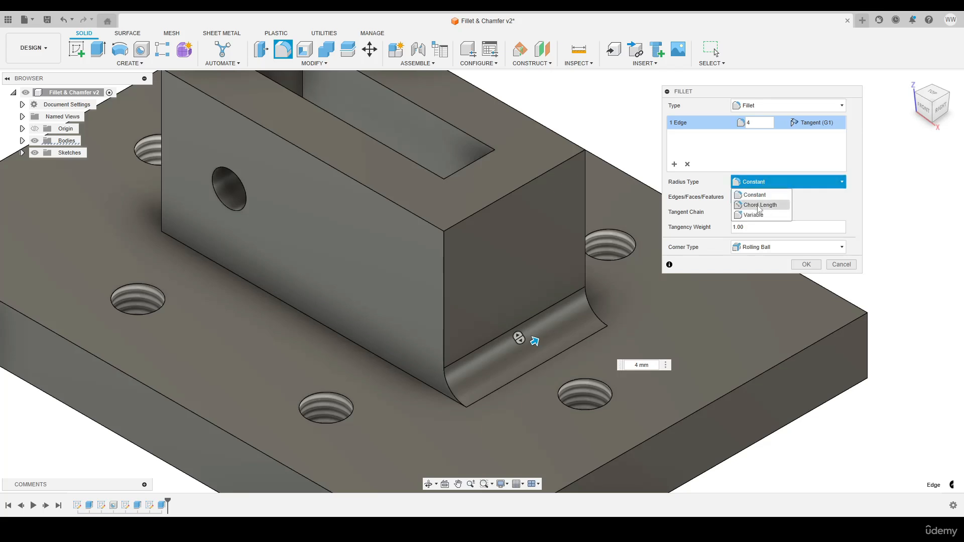
left_click(754, 218)
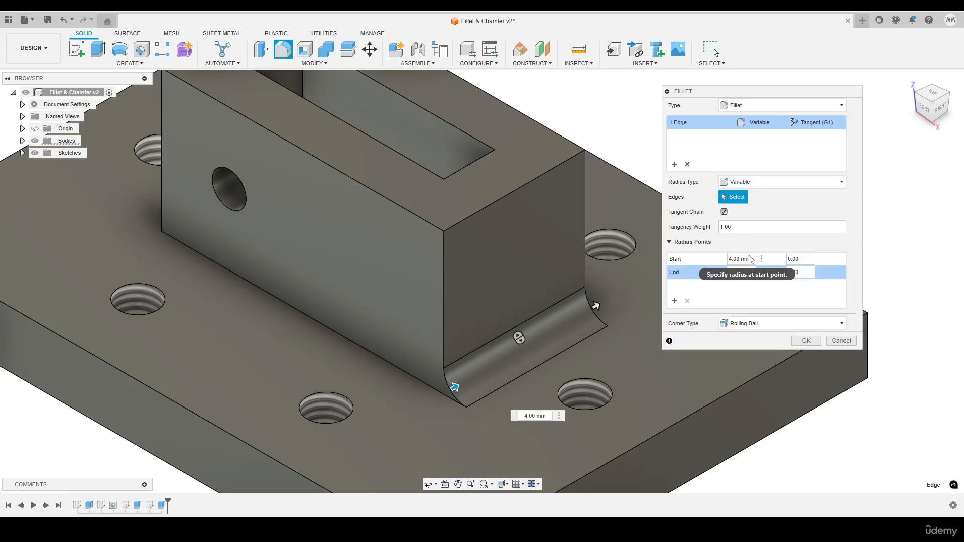
left_click(729, 260)
type("2")
left_click(711, 273)
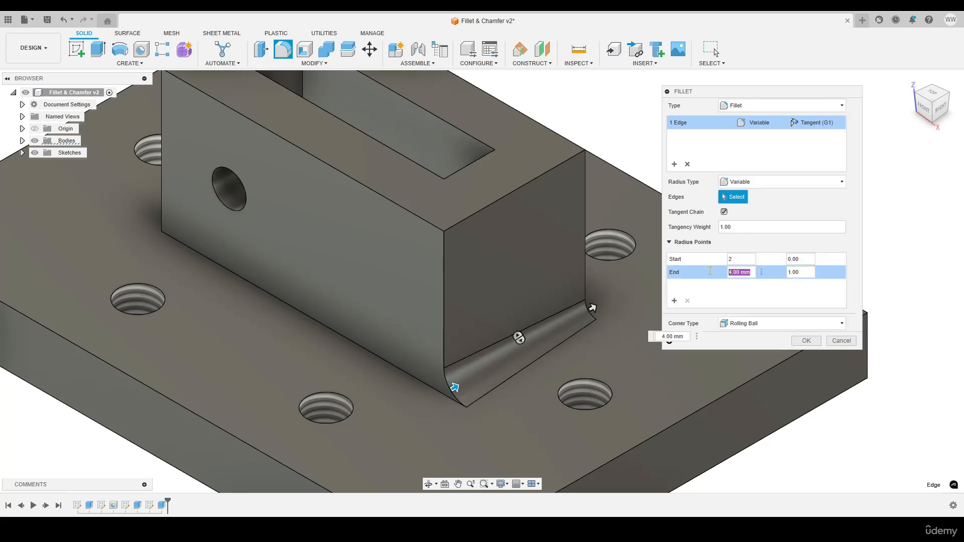
type("6")
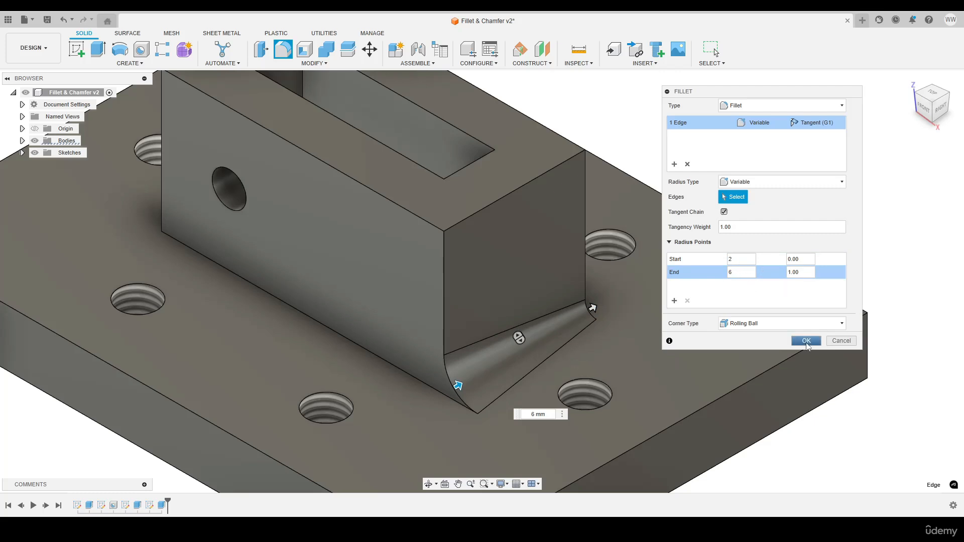
left_click(806, 341)
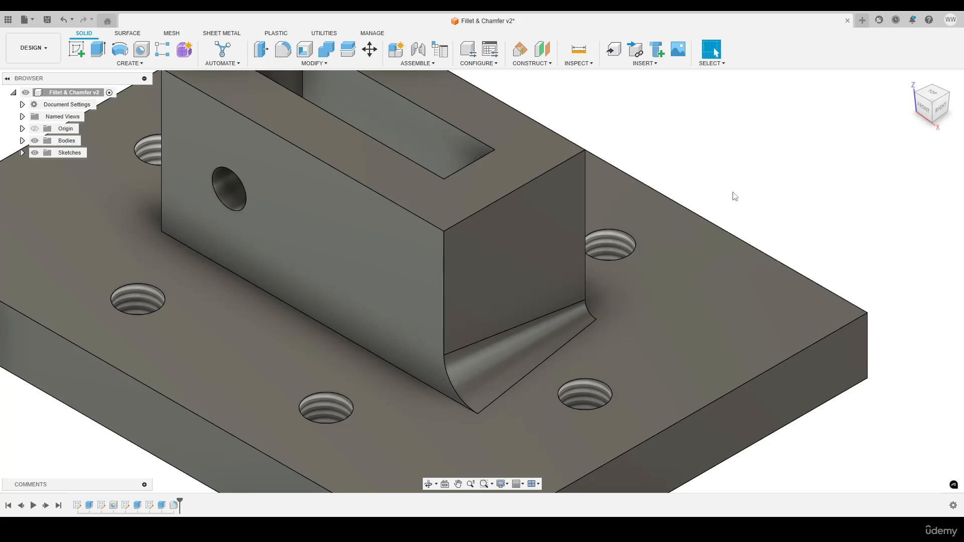
key("ctrl+z")
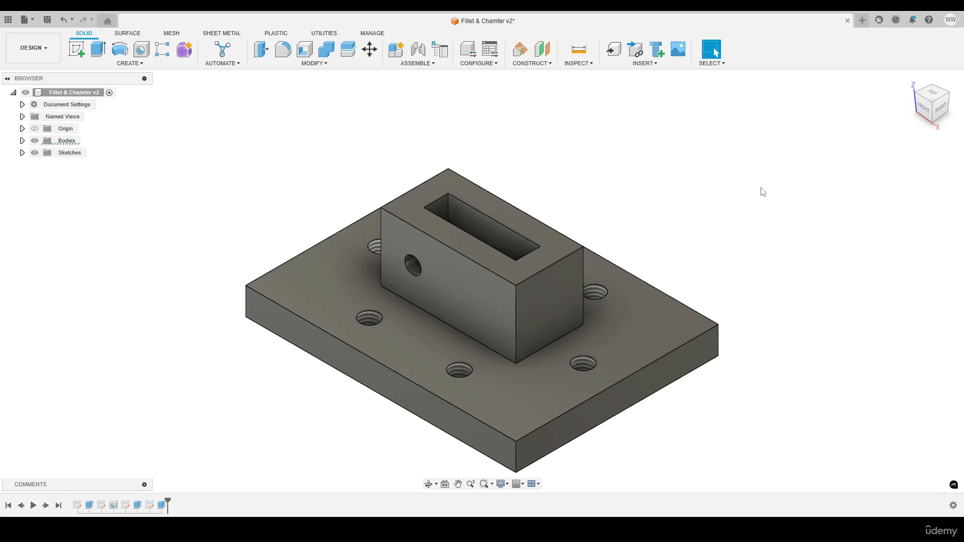
Start a fillet on the block's short front top edge with a Constant radius of 2 mm.
key("f")
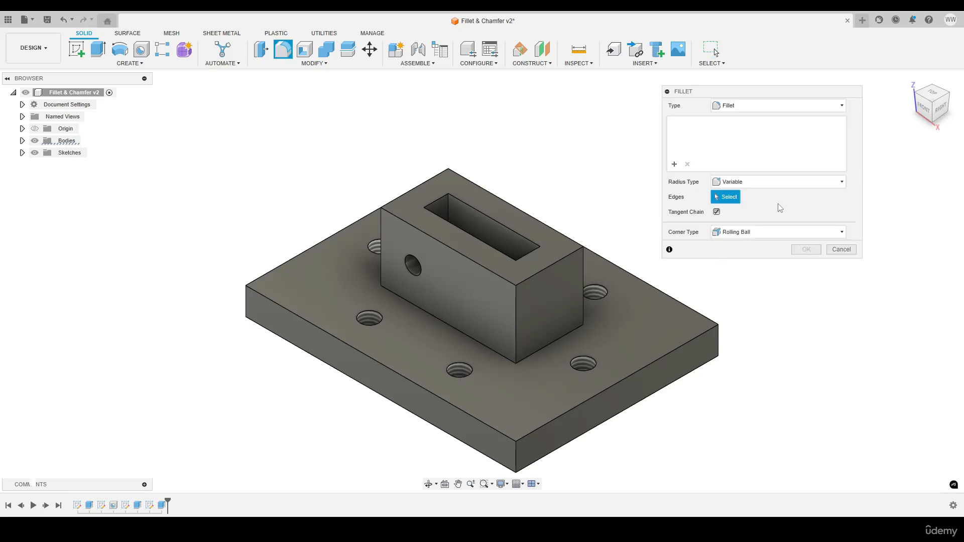
left_click(546, 270)
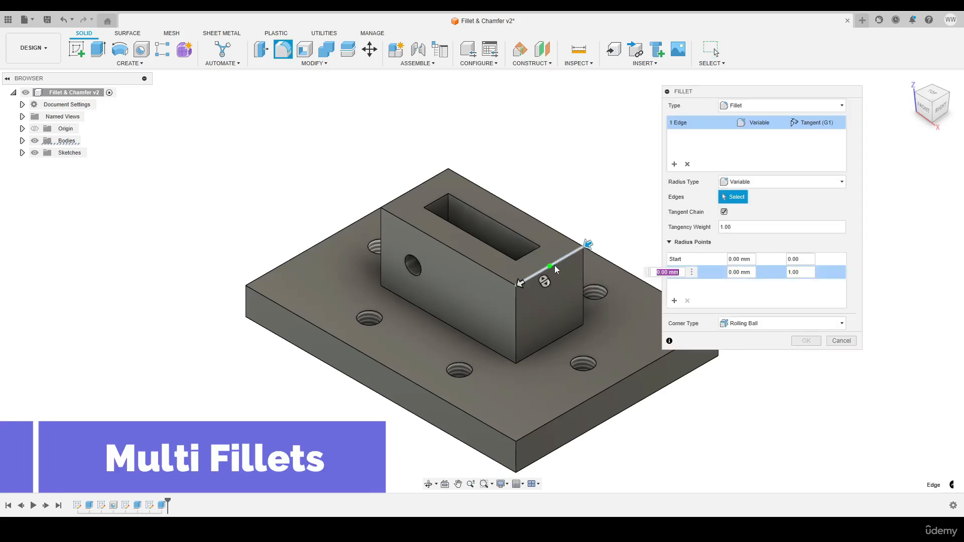
left_click(753, 183)
left_click(743, 192)
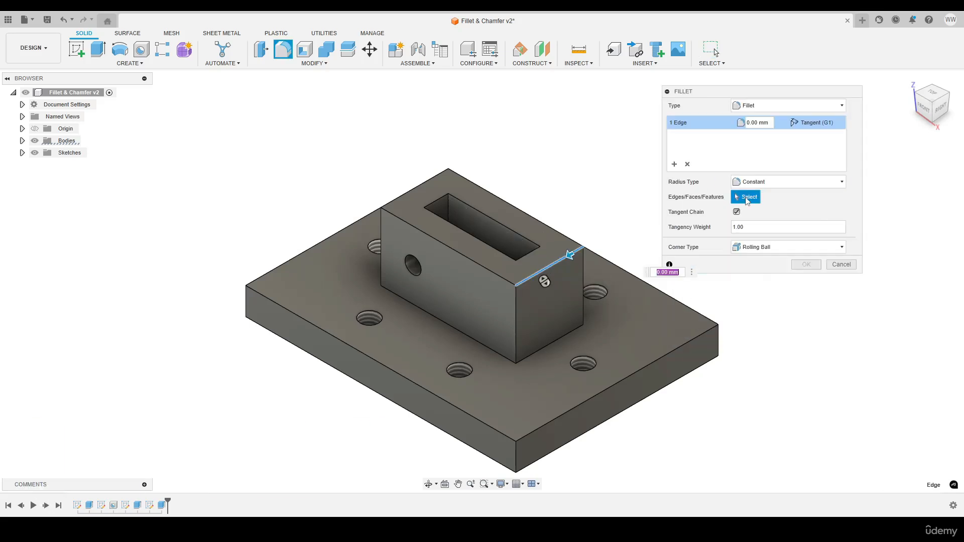
left_click(760, 123)
type("2")
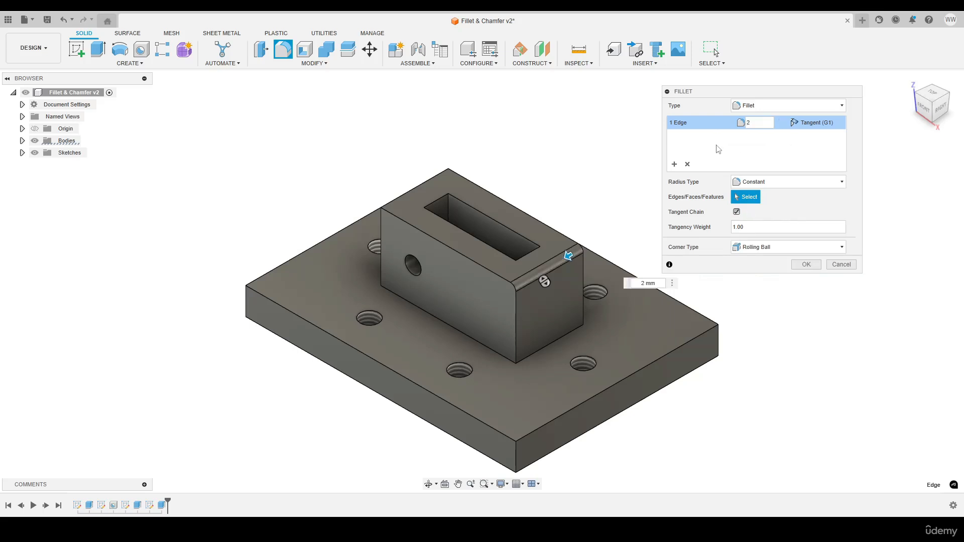
Add a second selection set for the slot opening's long rear top edge with a 1 mm radius.
left_click(675, 165)
left_click(505, 227)
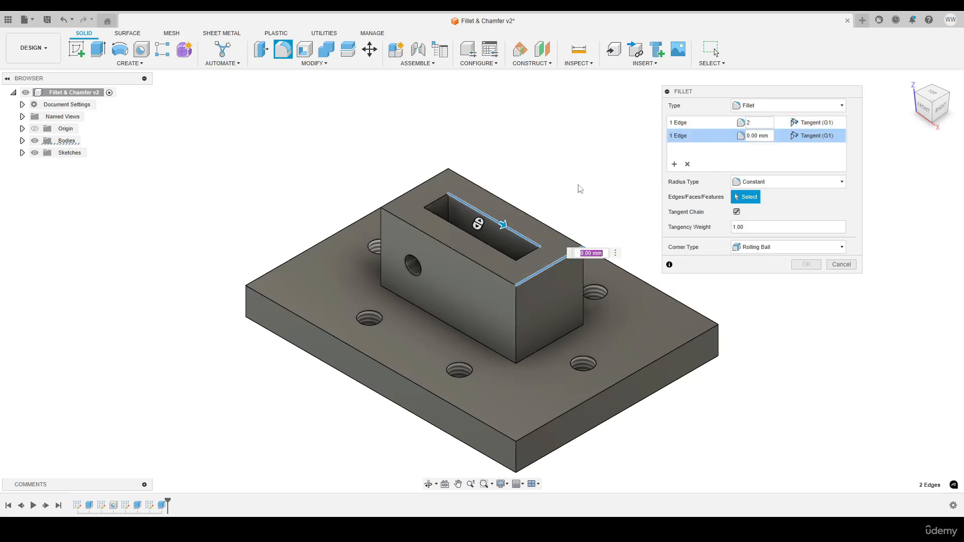
left_click(756, 136)
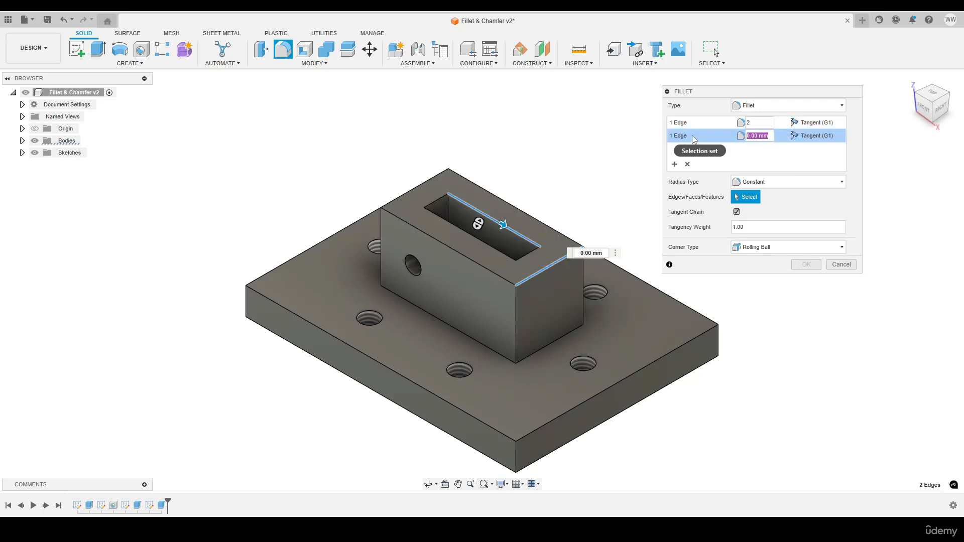
type("1")
Add a third selection set for the base plate's long front side face with a 4 mm radius.
left_click(675, 164)
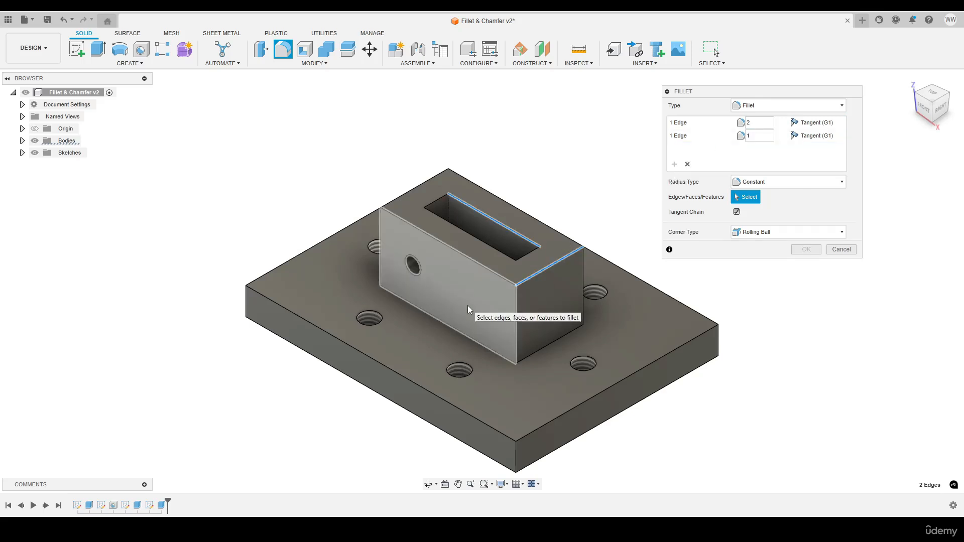
left_click(380, 380)
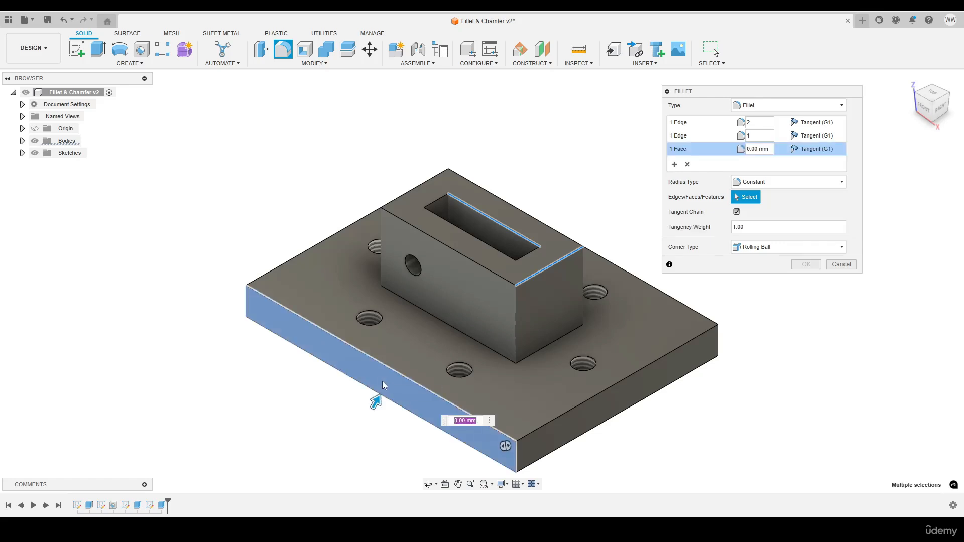
left_click(763, 150)
type("0")
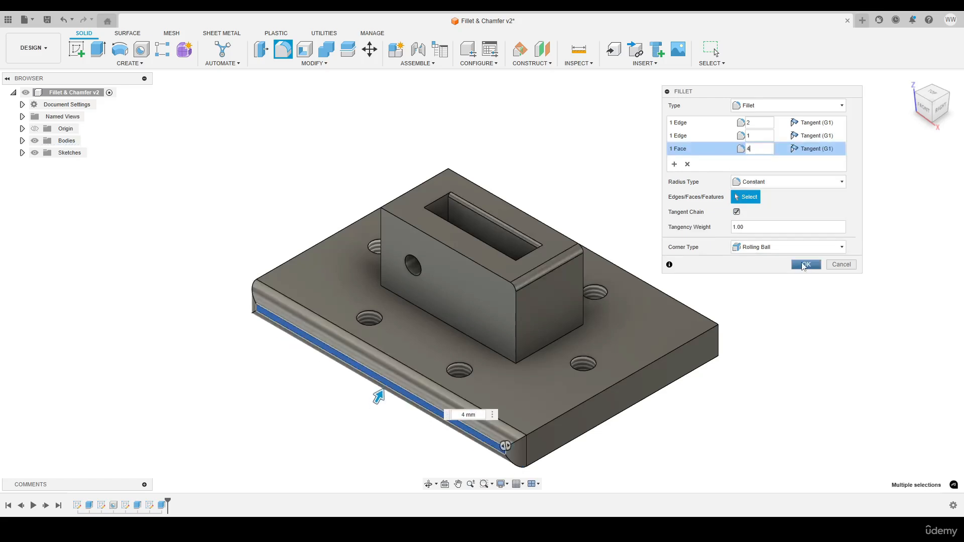
Confirm the three-radius fillet, reopen it for editing to review each of its selection sets, and close it.
left_click(805, 266)
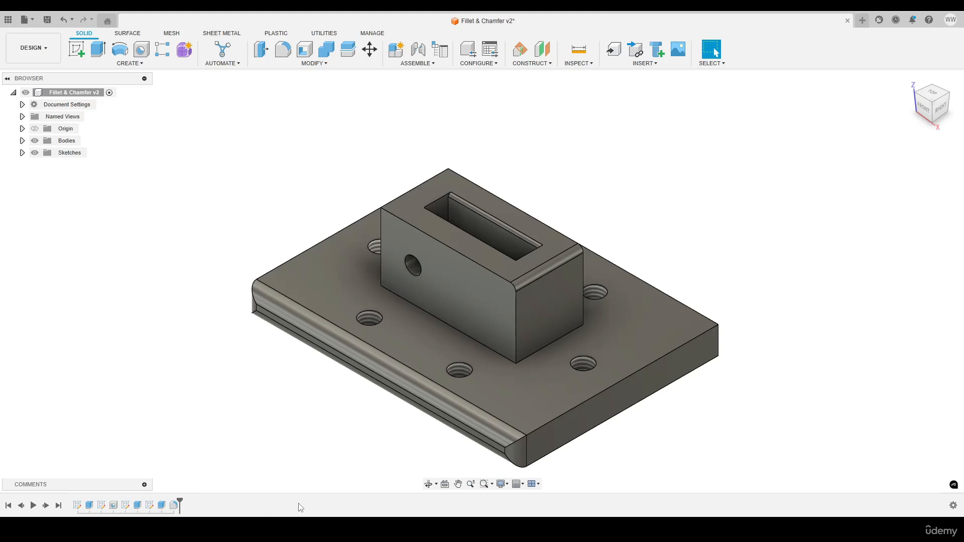
right_click(175, 505)
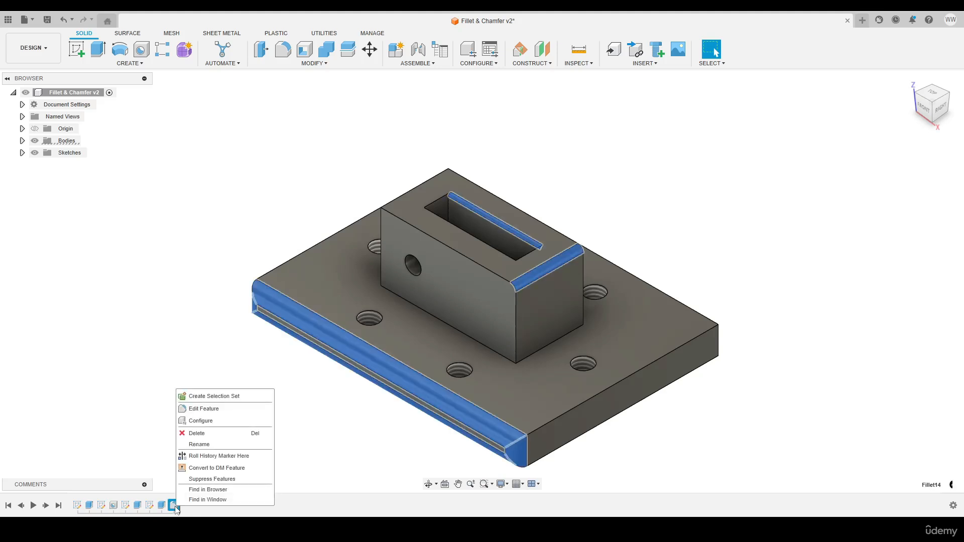
left_click(197, 408)
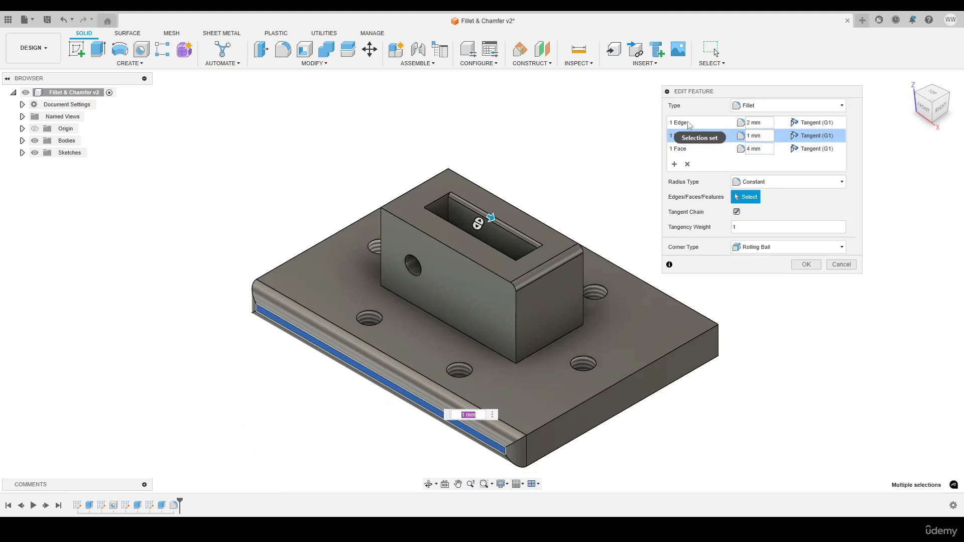
left_click(688, 124)
left_click(688, 136)
left_click(691, 147)
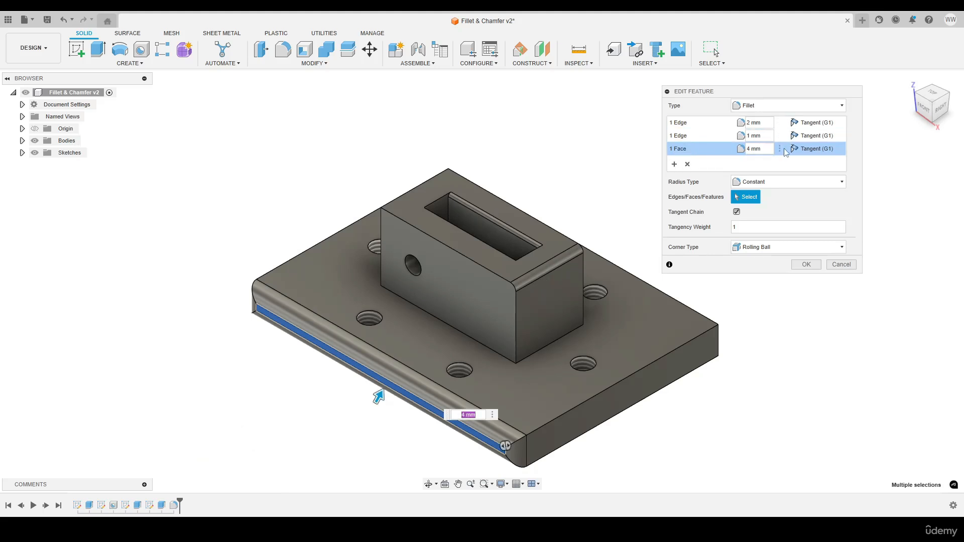
left_click(807, 266)
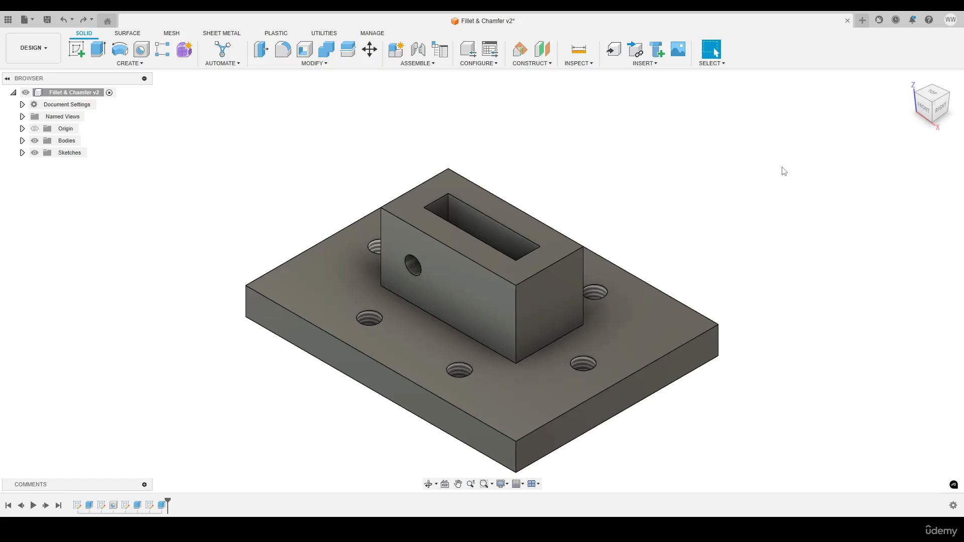
Start an Equal Distance chamfer of about 5 mm on the short top edge at the block's right end.
left_click(315, 63)
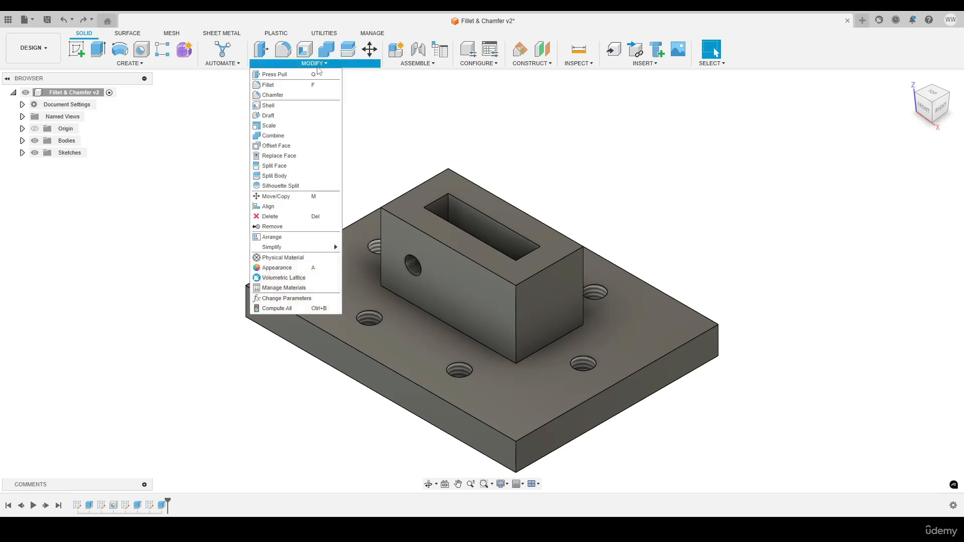
left_click(320, 63)
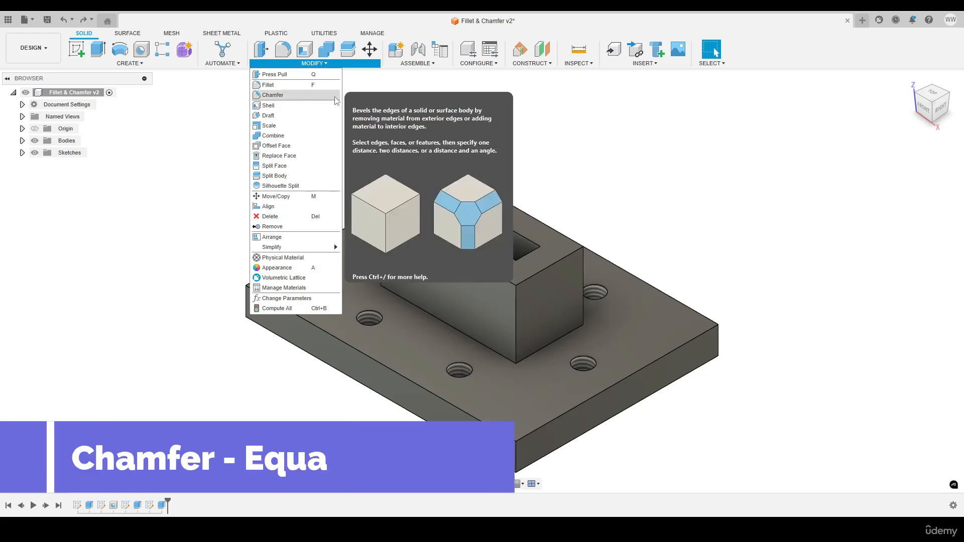
left_click(334, 95)
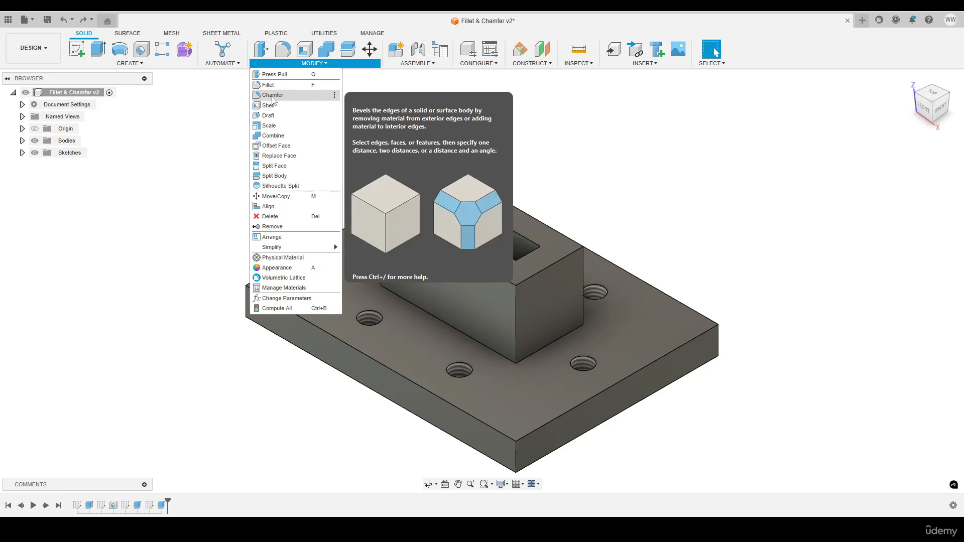
left_click(273, 97)
left_click_drag(795, 145, 717, 104)
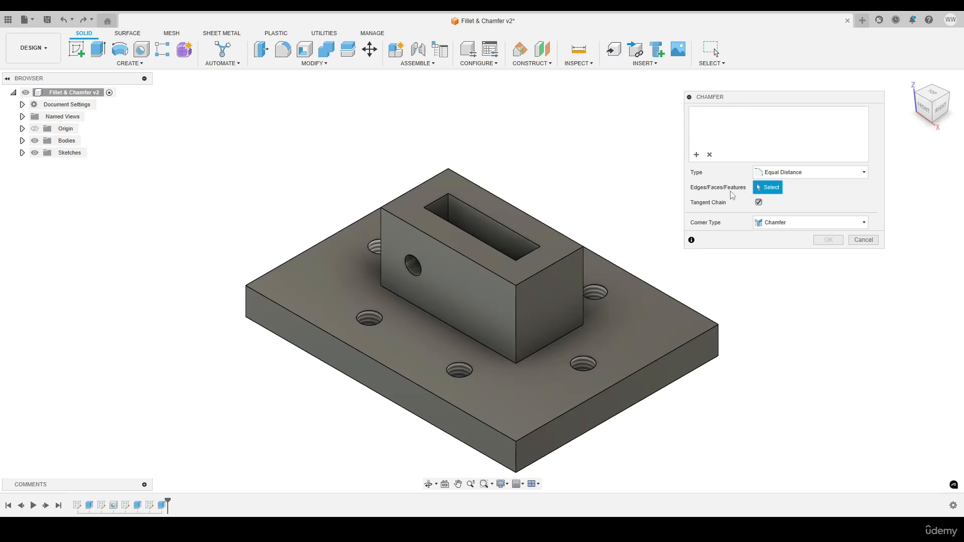
left_click(550, 265)
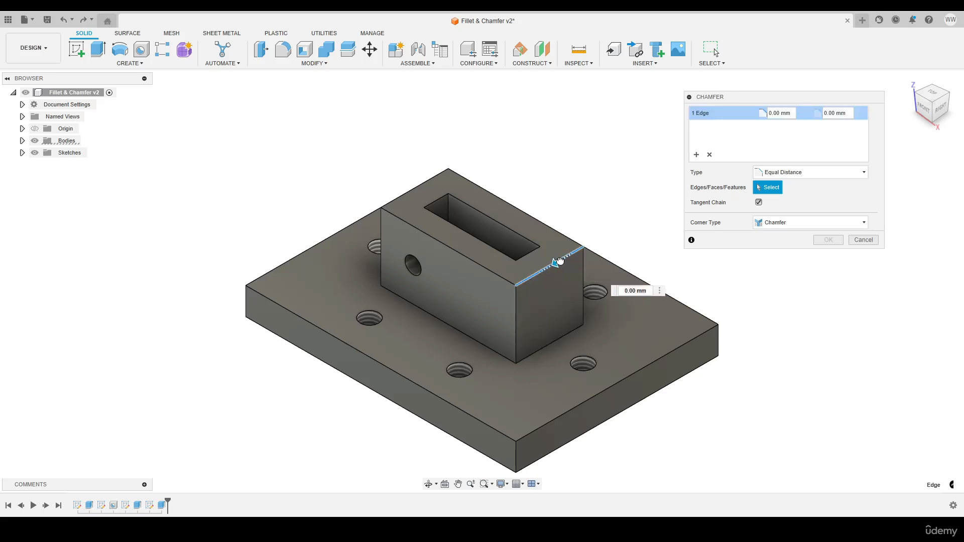
mouse_move(558, 261)
left_mouse_down()
mouse_move(530, 279)
mouse_move(549, 266)
left_mouse_up()
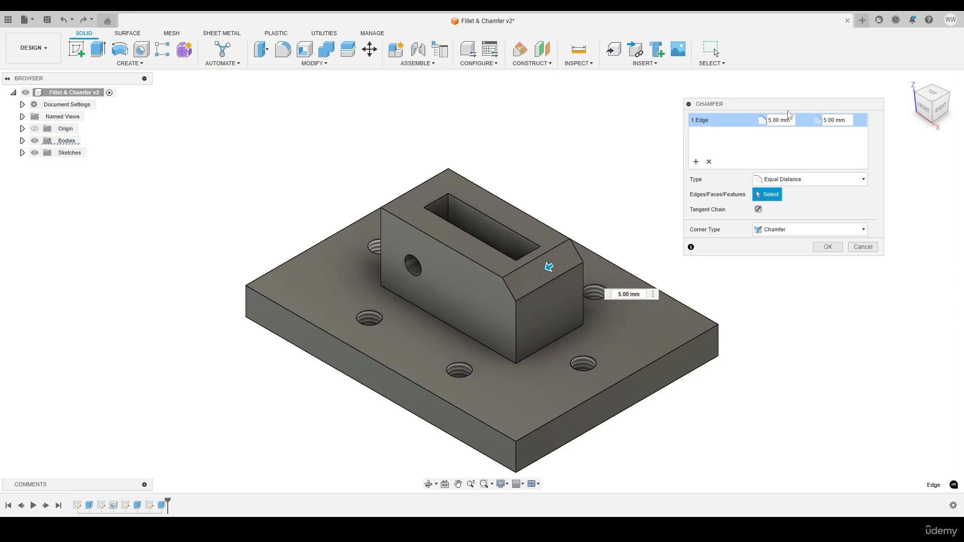
Set the Equal Distance chamfer to 2 mm and inspect its profile from the front.
left_click(761, 138)
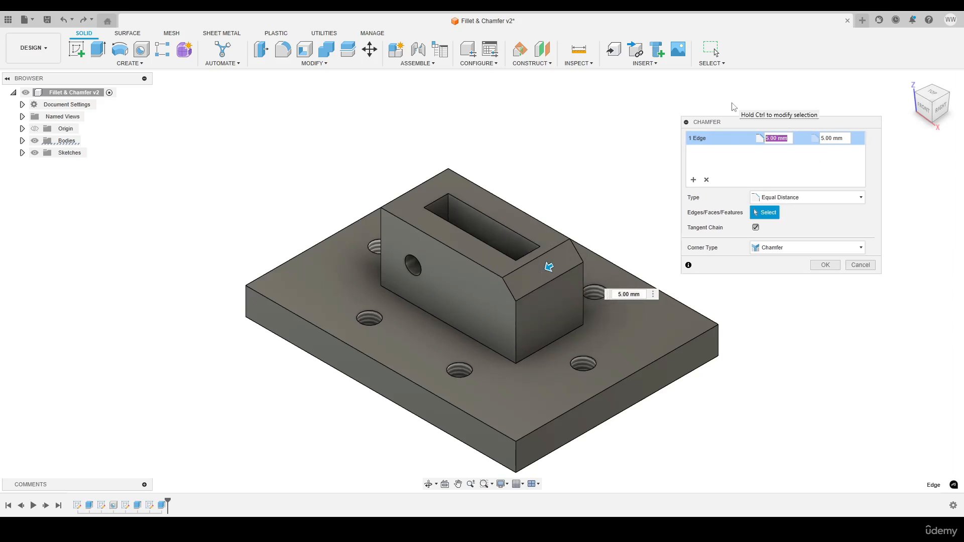
type("2")
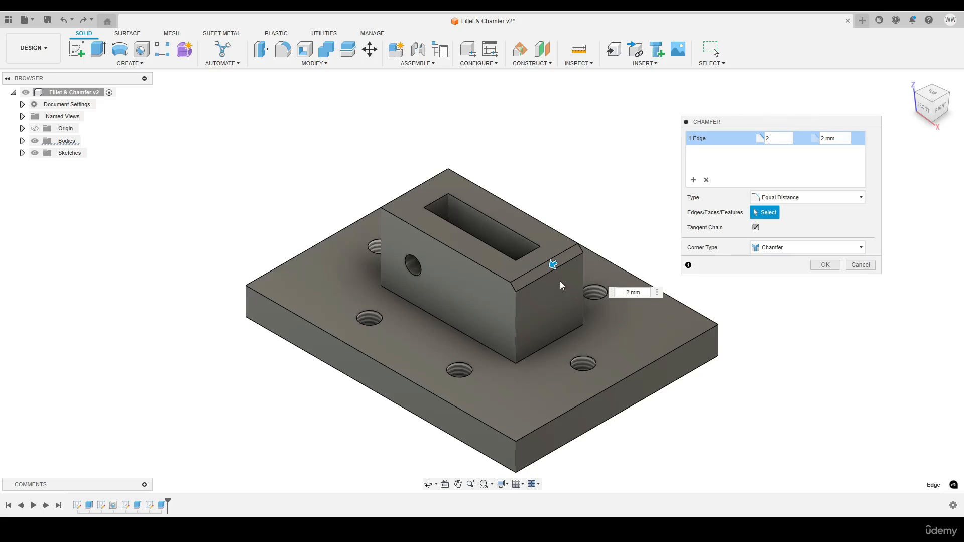
left_click(922, 106)
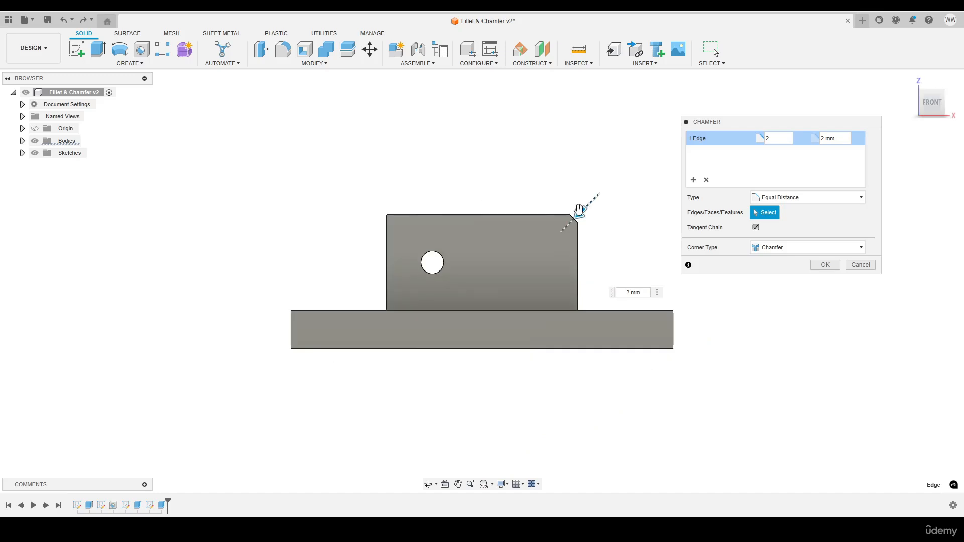
scroll(579, 221, "up", 5)
scroll(579, 221, "up", 2)
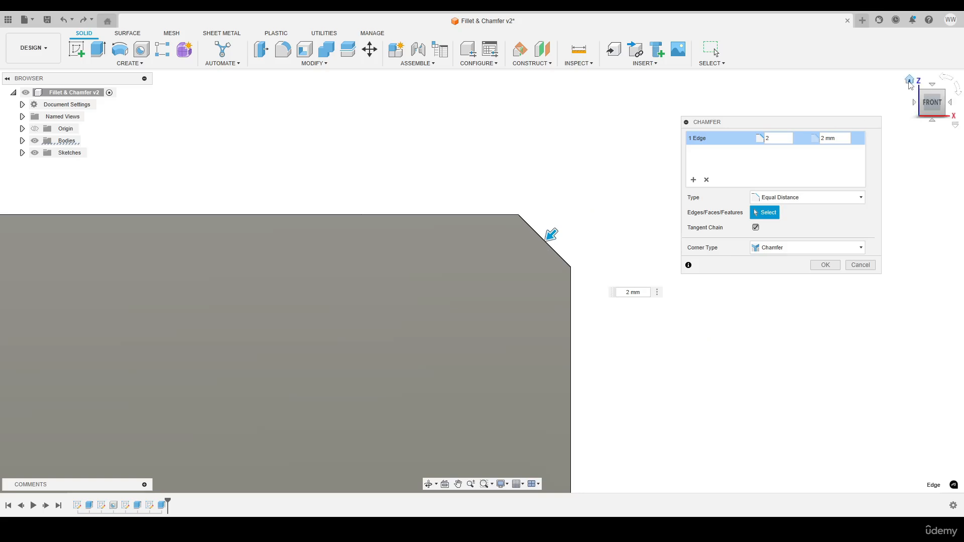
left_click(908, 79)
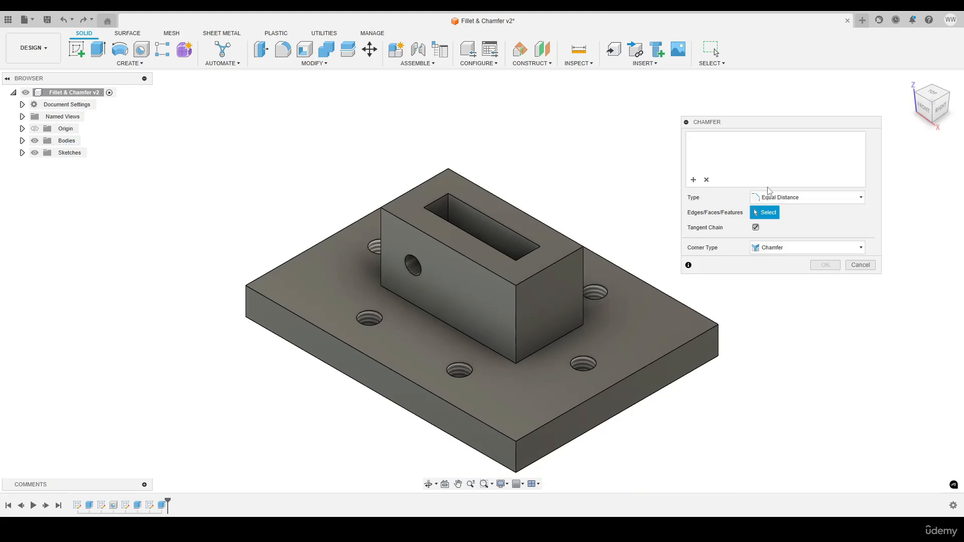
Set up a Two Distance chamfer on the block's short right-end top edge, about 4 mm along the top and 12 mm down the side.
left_click(561, 260)
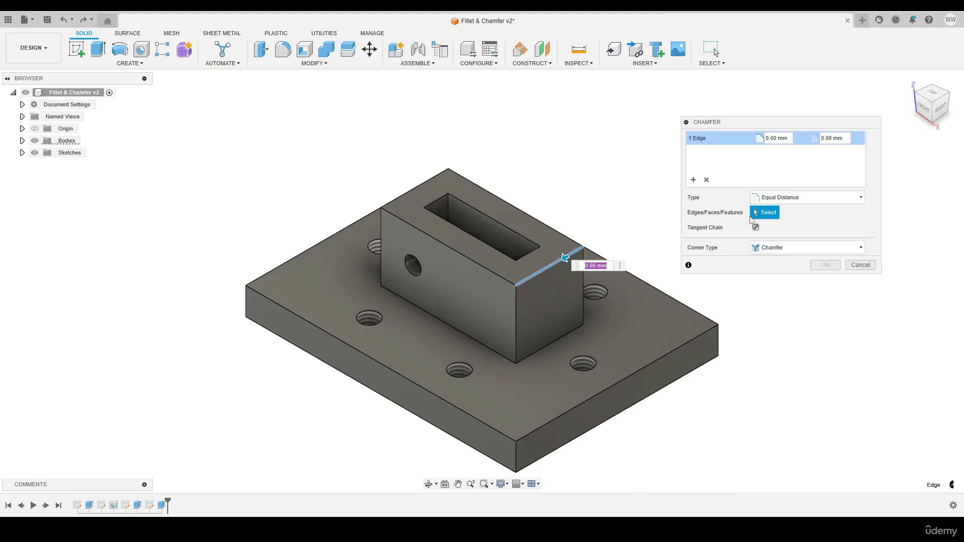
left_click(789, 202)
left_click(784, 223)
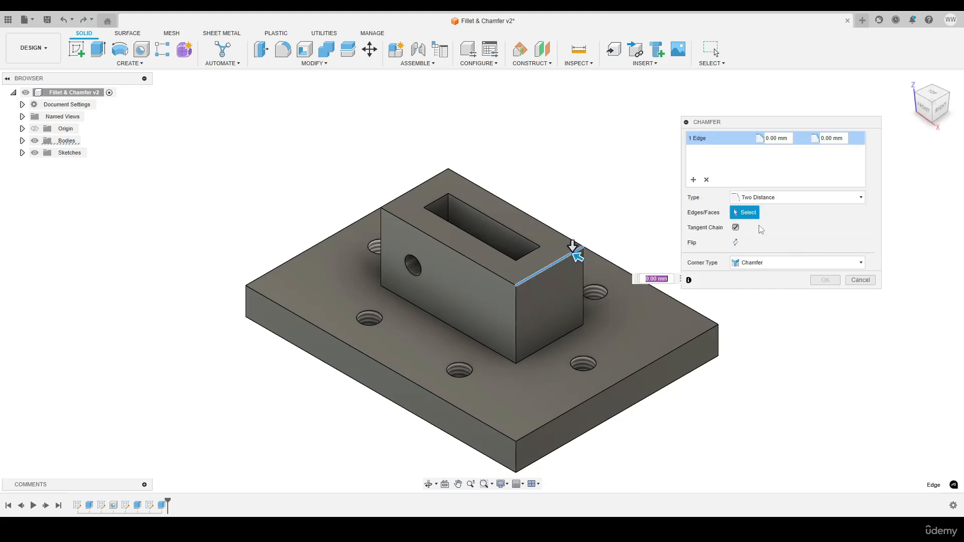
scroll(575, 256, "up", 5)
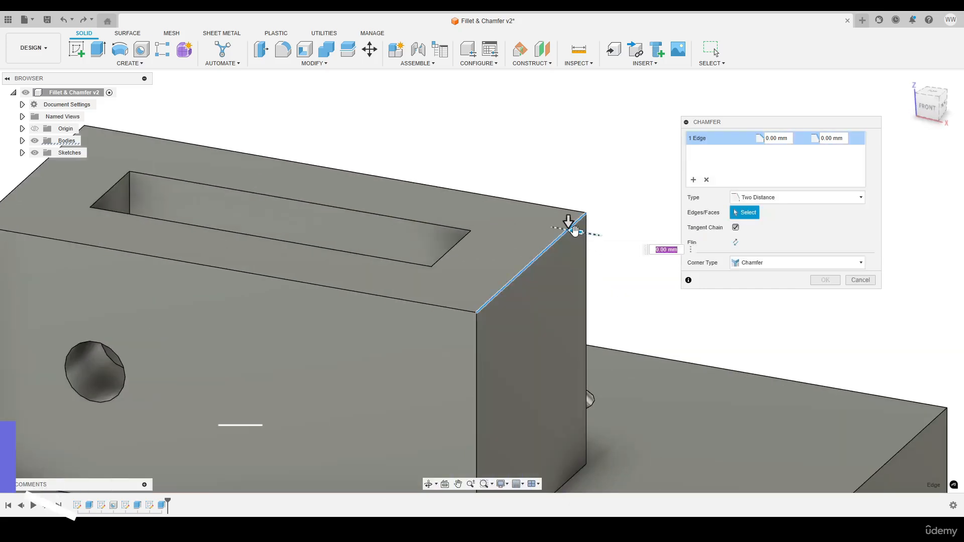
left_click_drag(574, 229, 537, 222)
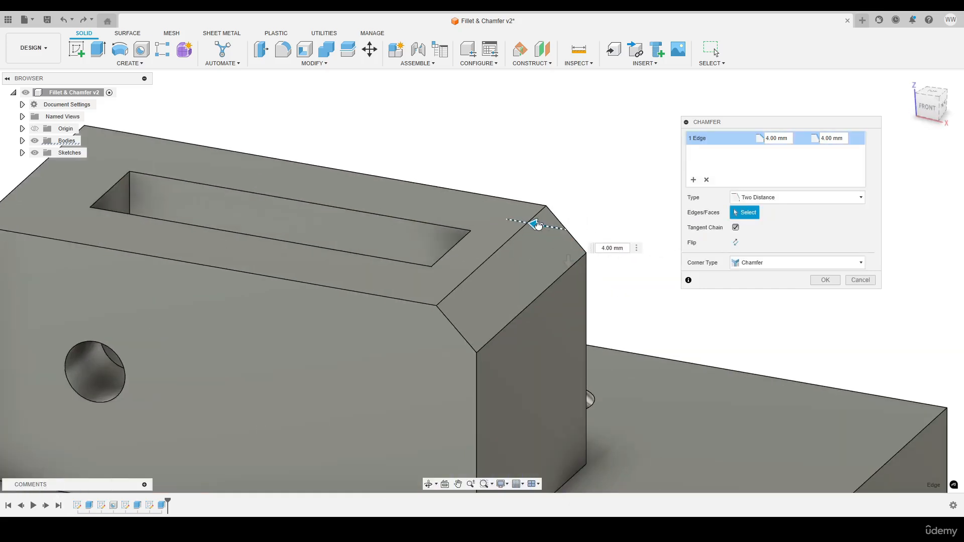
left_click_drag(569, 263, 568, 343)
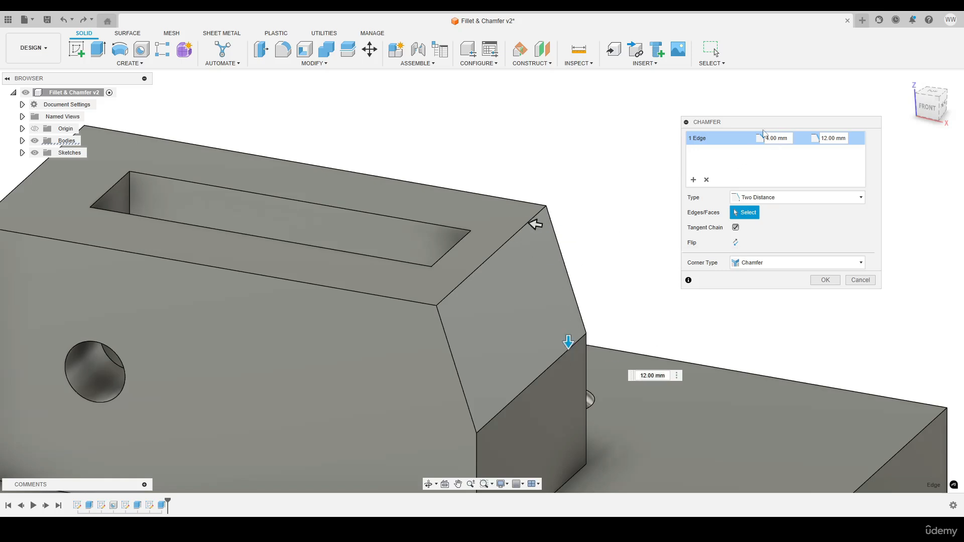
Set the two chamfer distances to 2 mm and 8 mm, create the chamfer, and inspect it from the front.
left_click(724, 162)
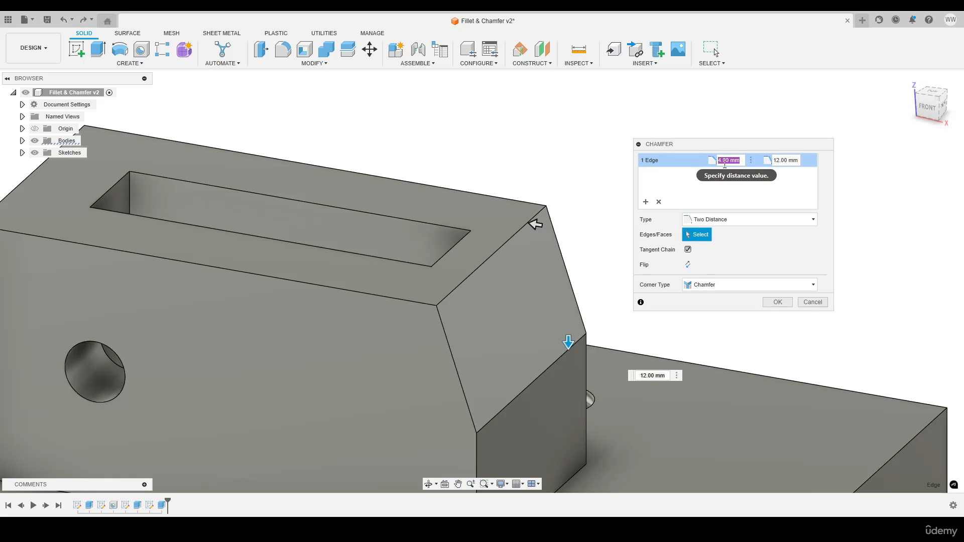
type("2")
key("Tab")
type("8")
key("Return")
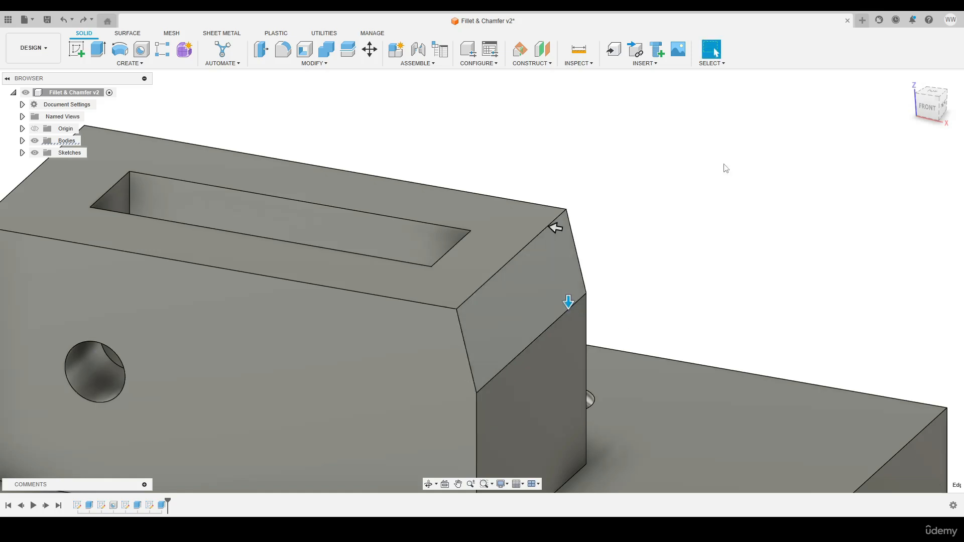
left_click(926, 107)
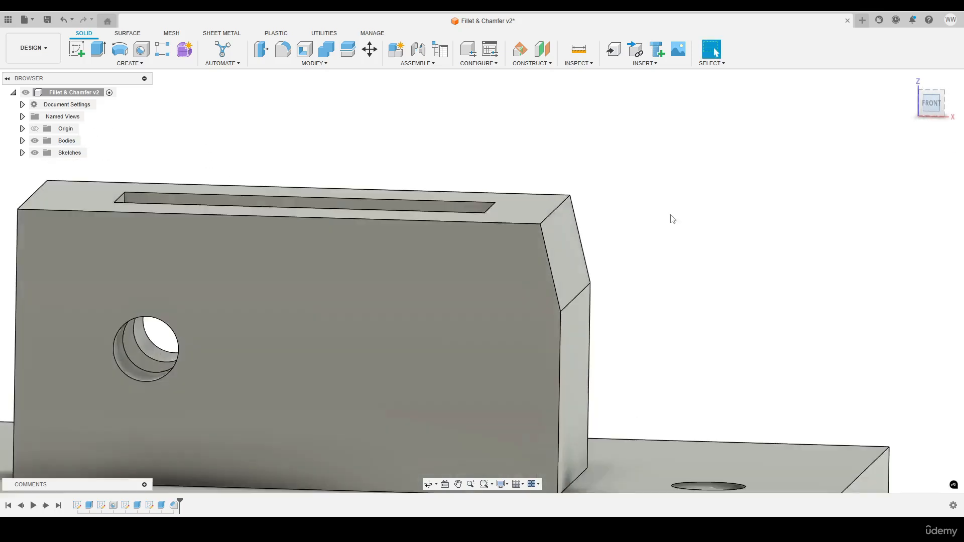
scroll(634, 215, "up", 3)
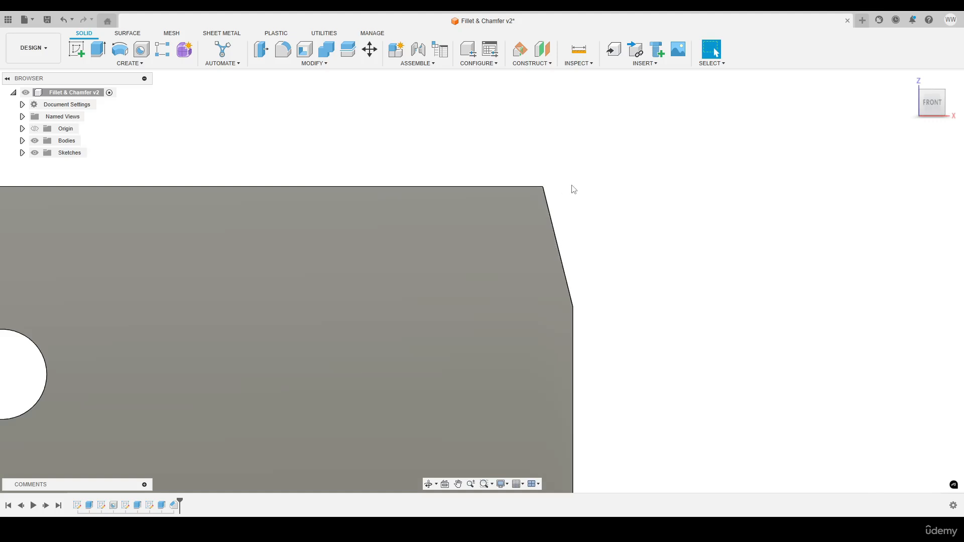
mouse_move(909, 83)
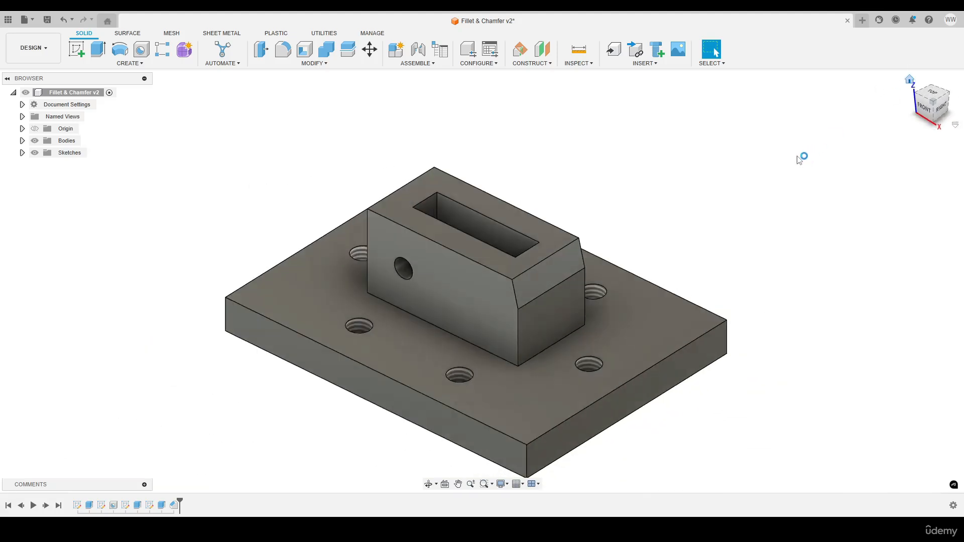
Start a Distance and Angle chamfer on the block's short right-end top edge with about 2 mm distance and a 75° angle.
key("c")
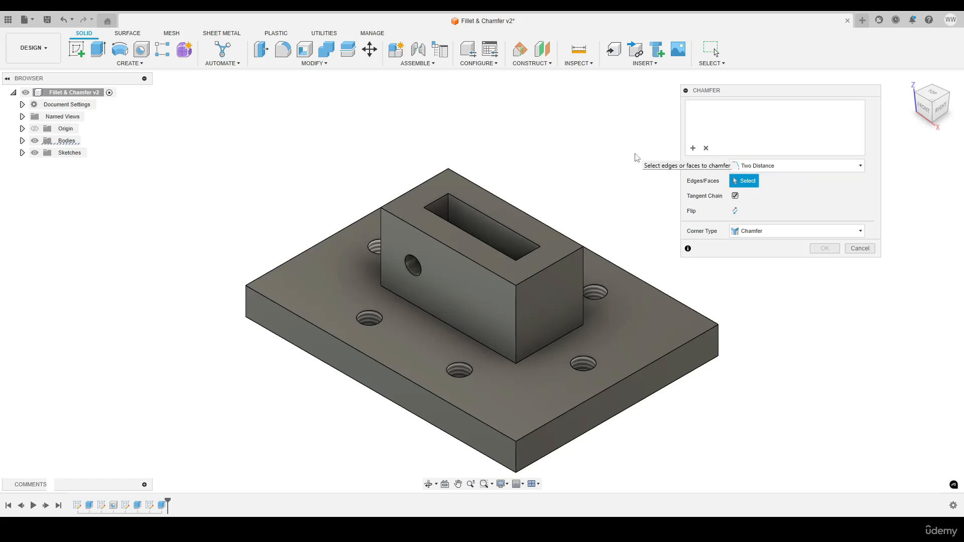
left_click(775, 165)
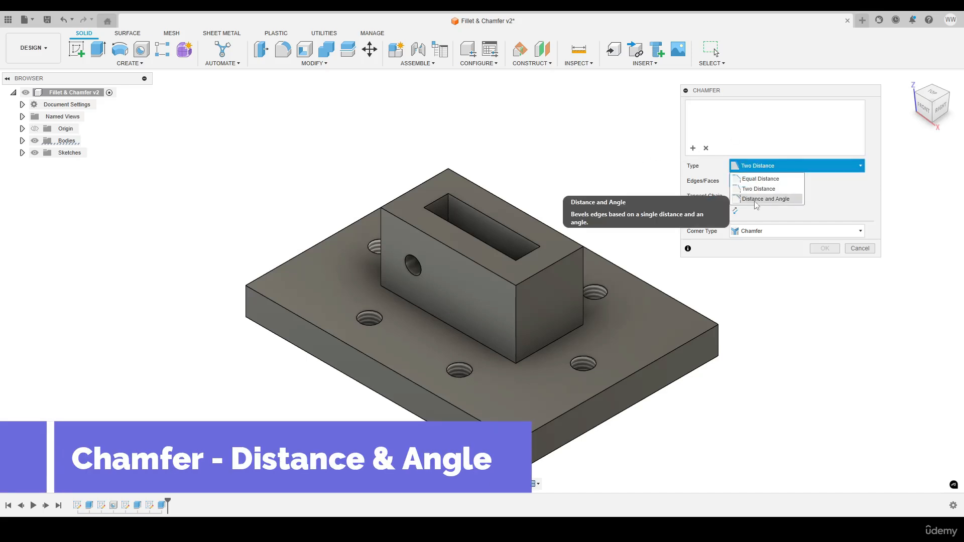
left_click(780, 199)
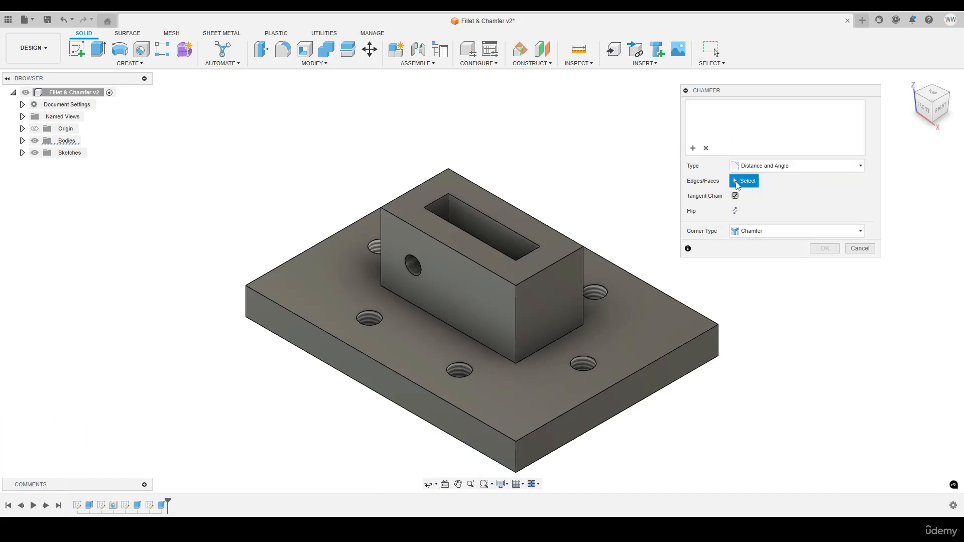
left_click(555, 265)
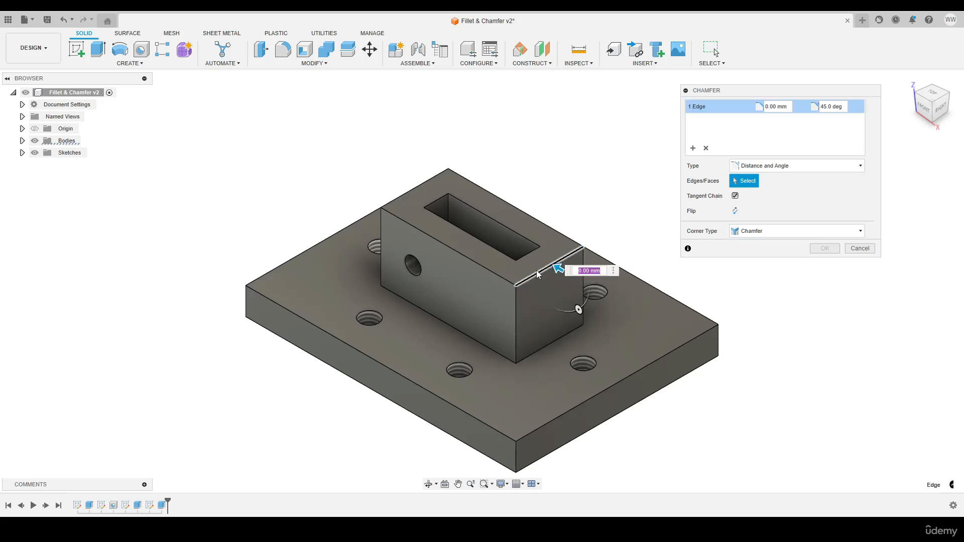
scroll(538, 273, "up", 5)
mouse_move(571, 267)
left_mouse_down()
mouse_move(550, 250)
mouse_move(559, 254)
left_mouse_up()
mouse_move(580, 300)
left_mouse_down()
mouse_move(585, 292)
mouse_move(558, 307)
mouse_move(565, 303)
left_mouse_up()
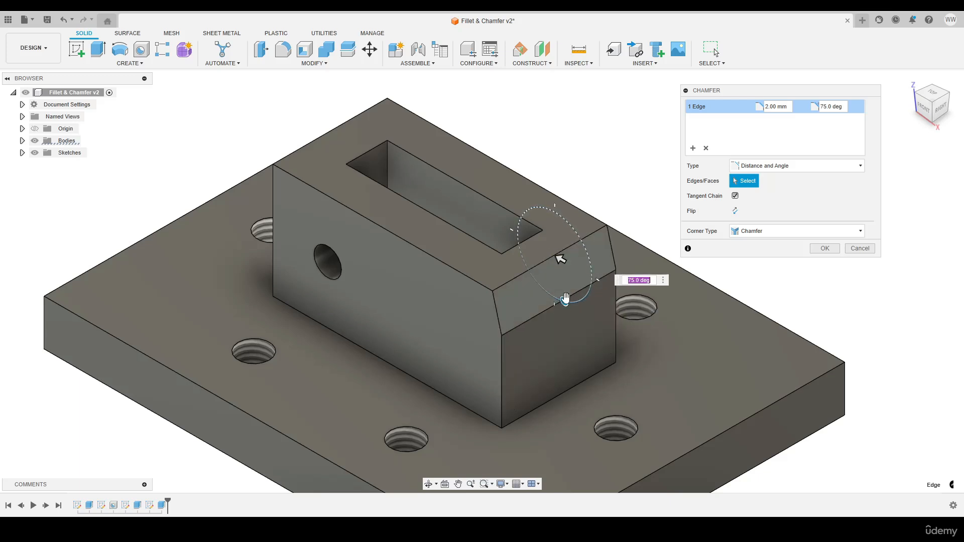
Set the chamfer to 4 mm distance and 60° angle, create it, and inspect its profile from the front.
left_click(559, 258)
left_click_drag(760, 95, 744, 114)
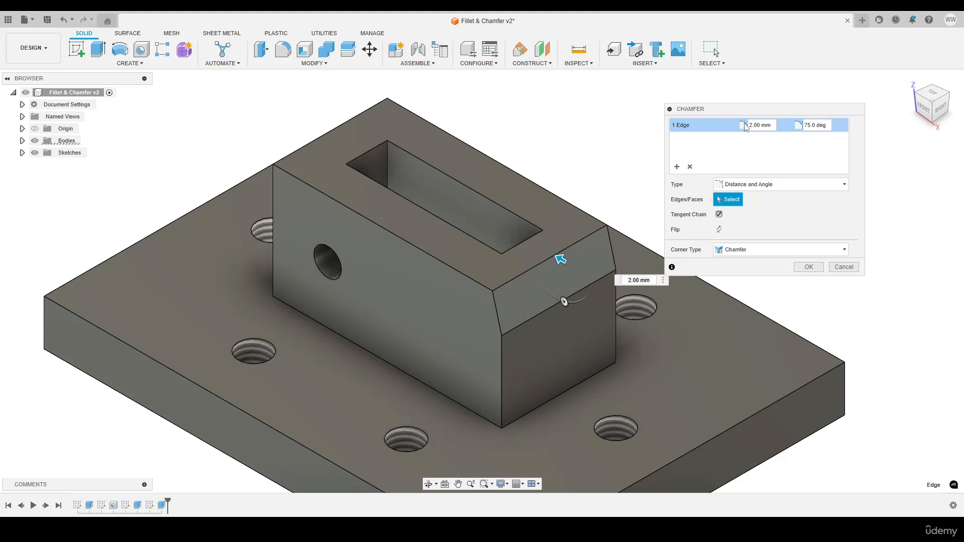
left_click(771, 128)
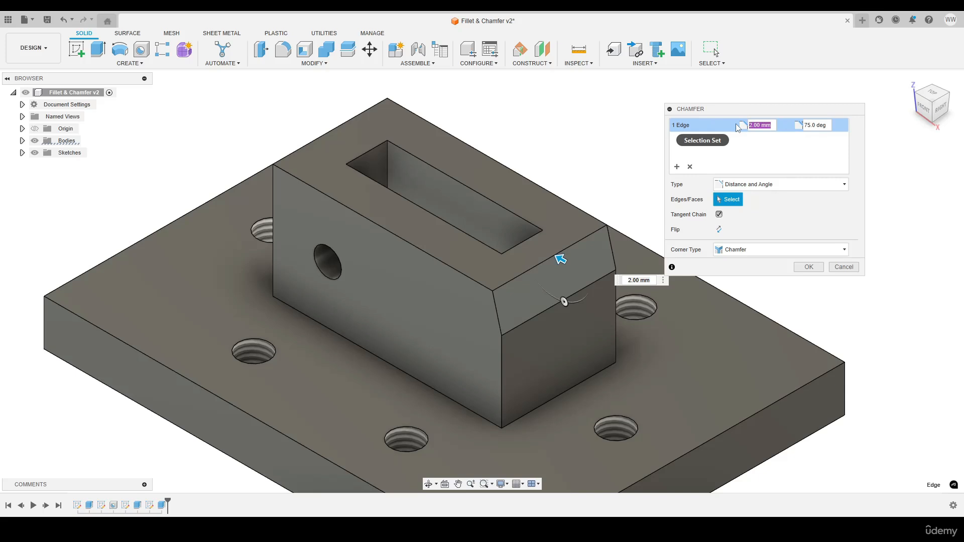
type("4")
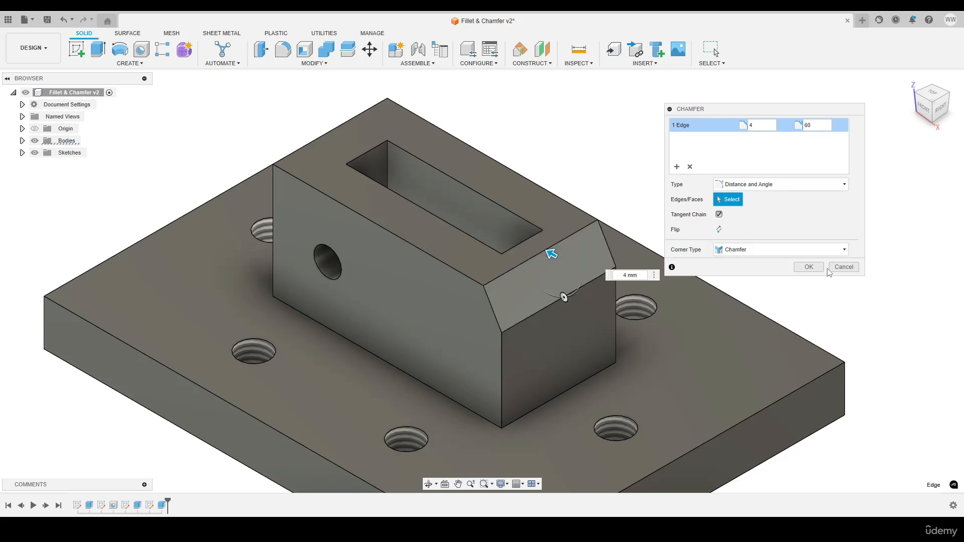
left_click(808, 267)
left_click(925, 117)
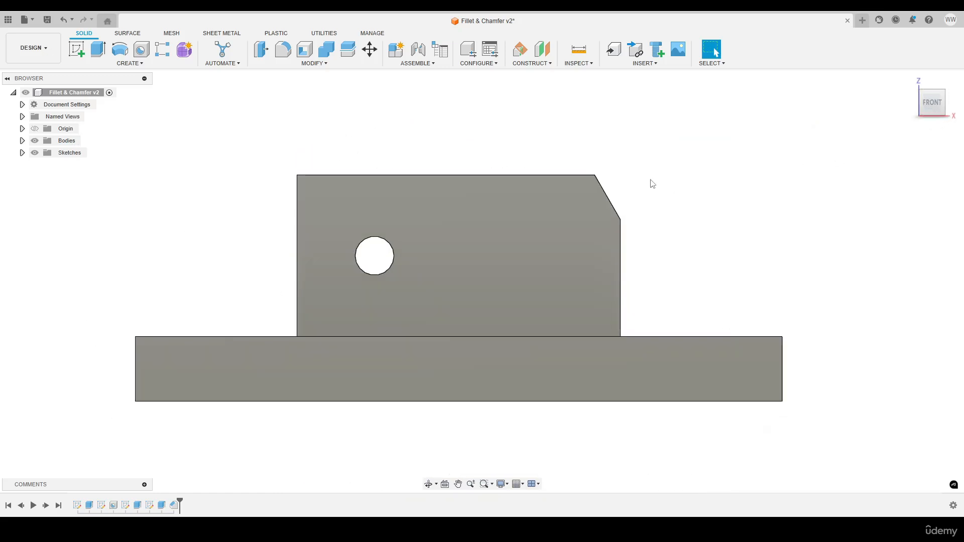
Create a 7 mm Equal Distance chamfer on the short right-end edge where the raised block meets the base plate.
scroll(648, 182, "up", 5)
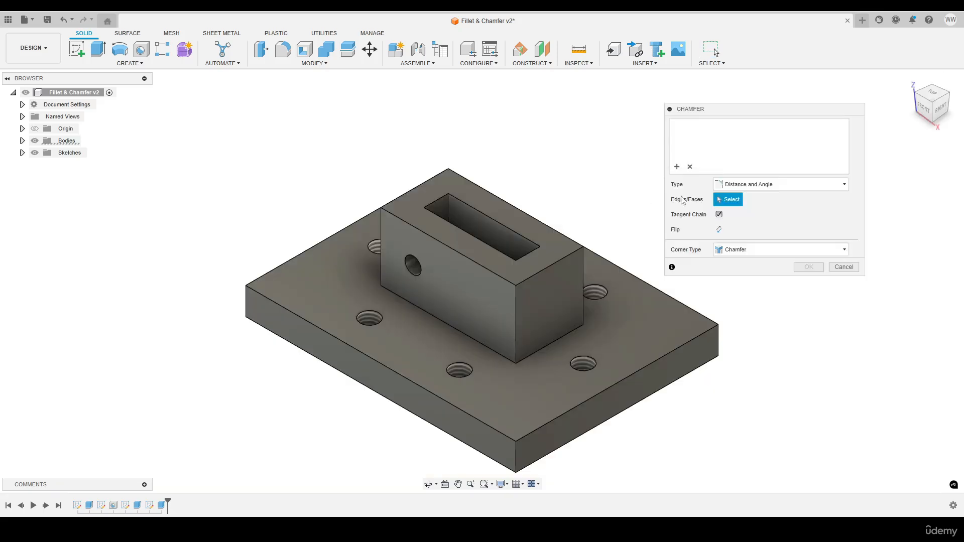
left_click(753, 185)
left_click(742, 198)
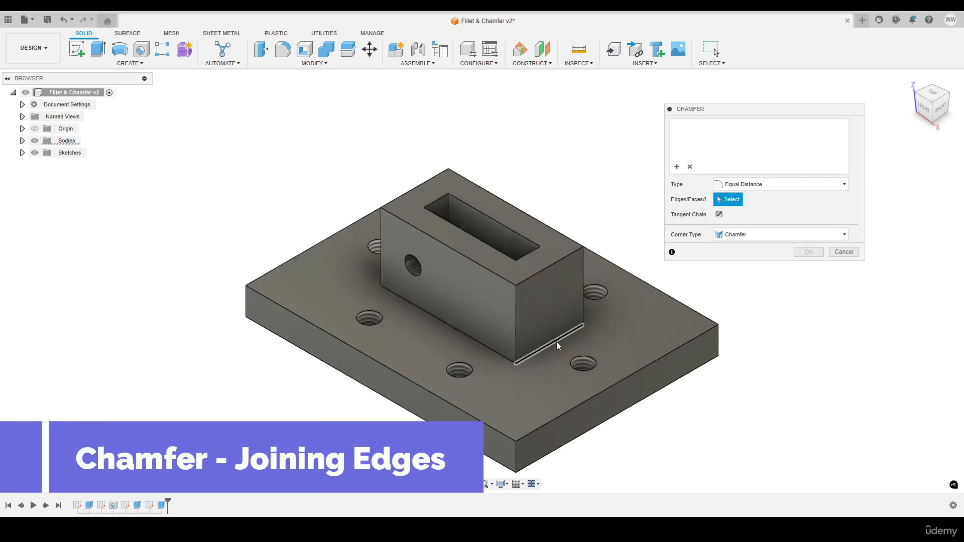
left_click(558, 339)
scroll(557, 339, "up", 2)
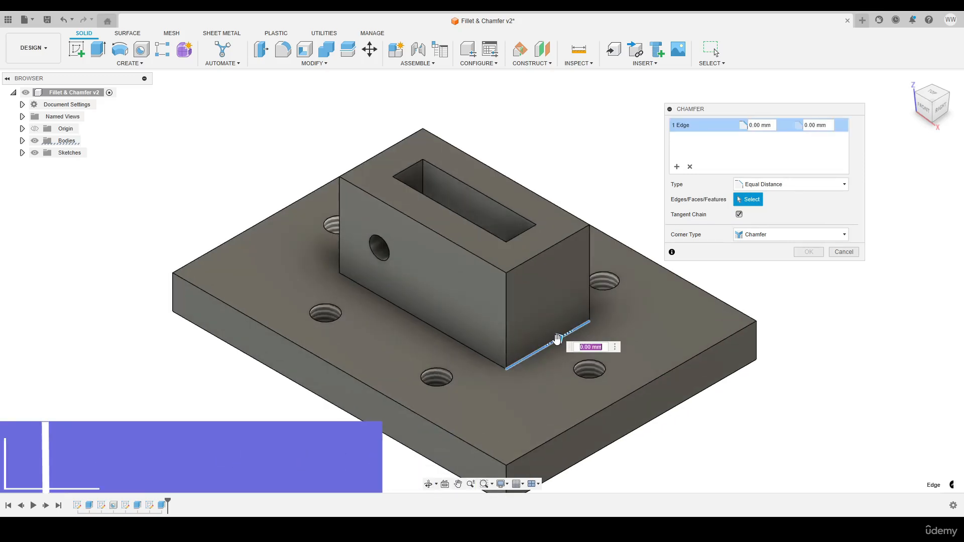
left_click_drag(568, 325, 580, 317)
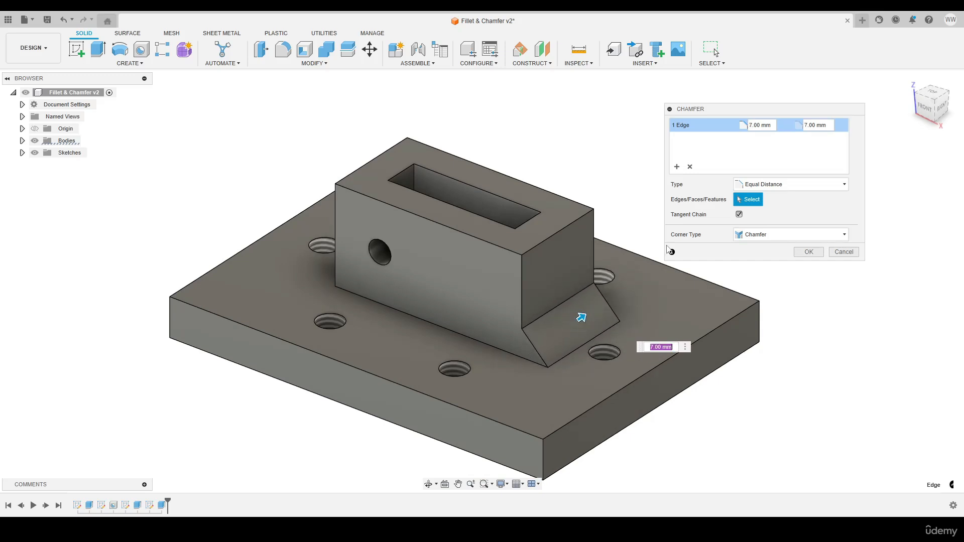
left_click(807, 253)
Inspect the joining-edge chamfer from the back, select the plate's top face to examine it, deselect it, and restore the home view.
middle_click_drag(740, 282, 631, 274, "shift")
scroll(345, 304, "up", 3)
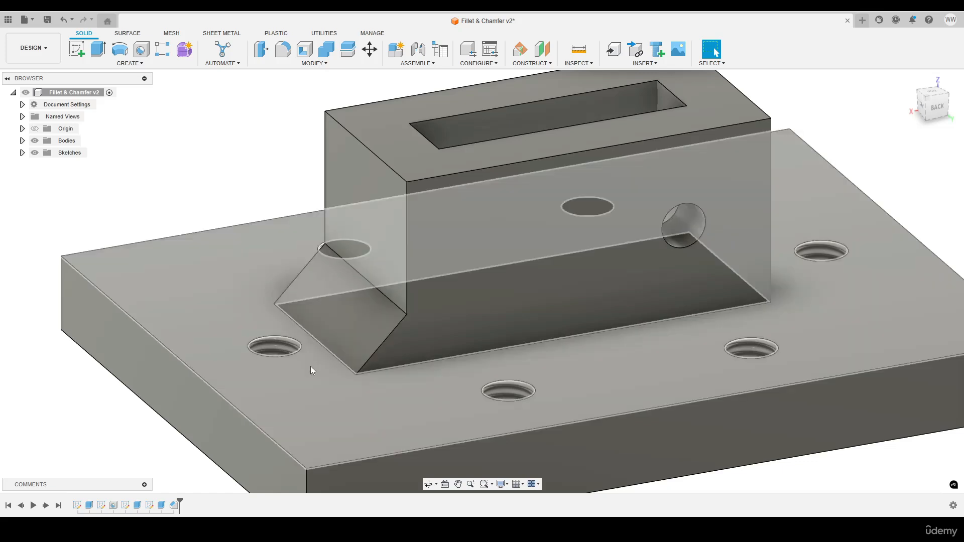
left_click(384, 246)
left_click(305, 387)
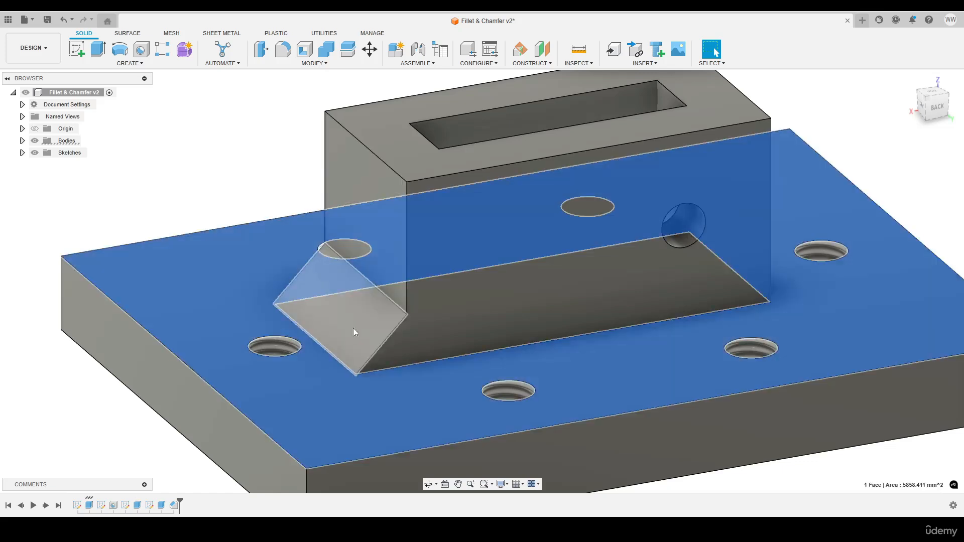
left_click(239, 174)
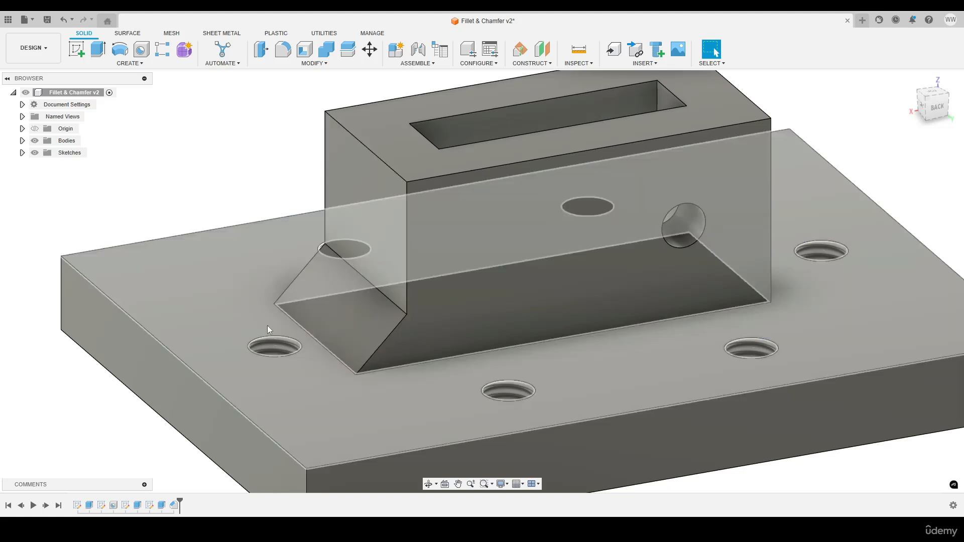
left_click(908, 79)
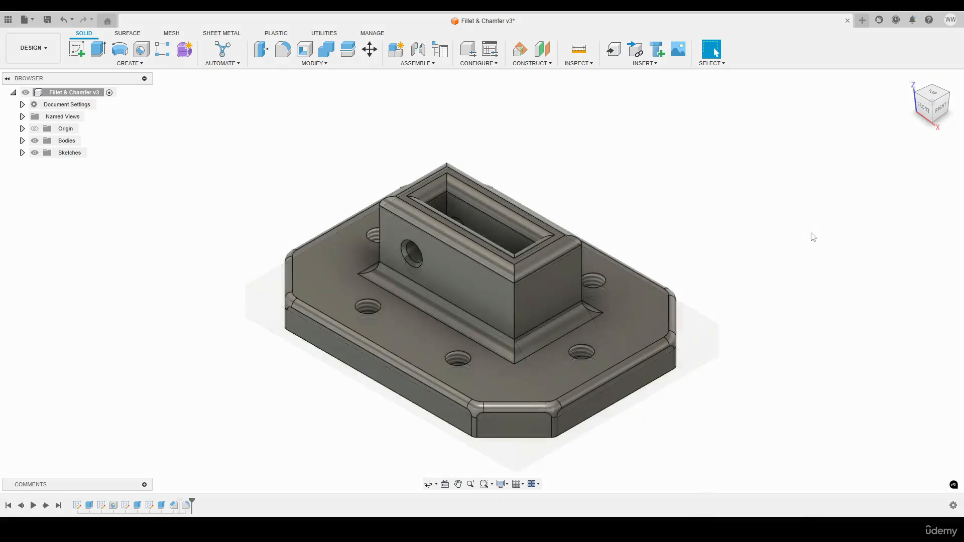
Examine the finished part's chamfered and filleted edges from another angle and return to the home view.
key("F4")
left_click_drag(716, 229, 410, 231)
key("Escape")
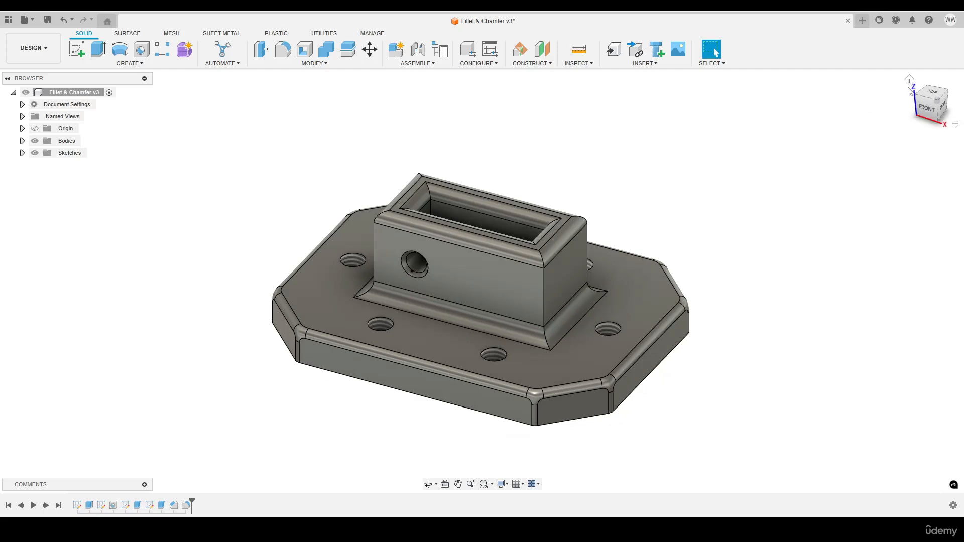
left_click(909, 87)
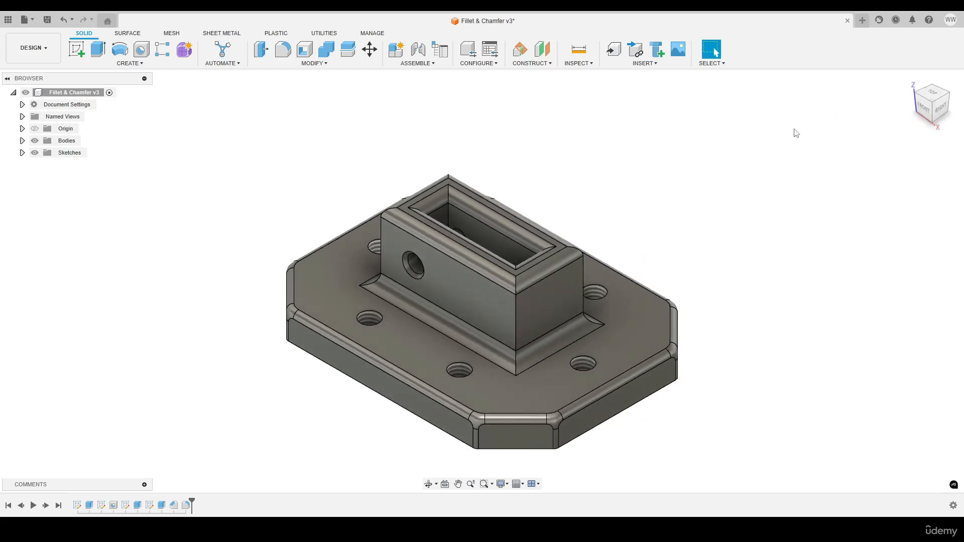